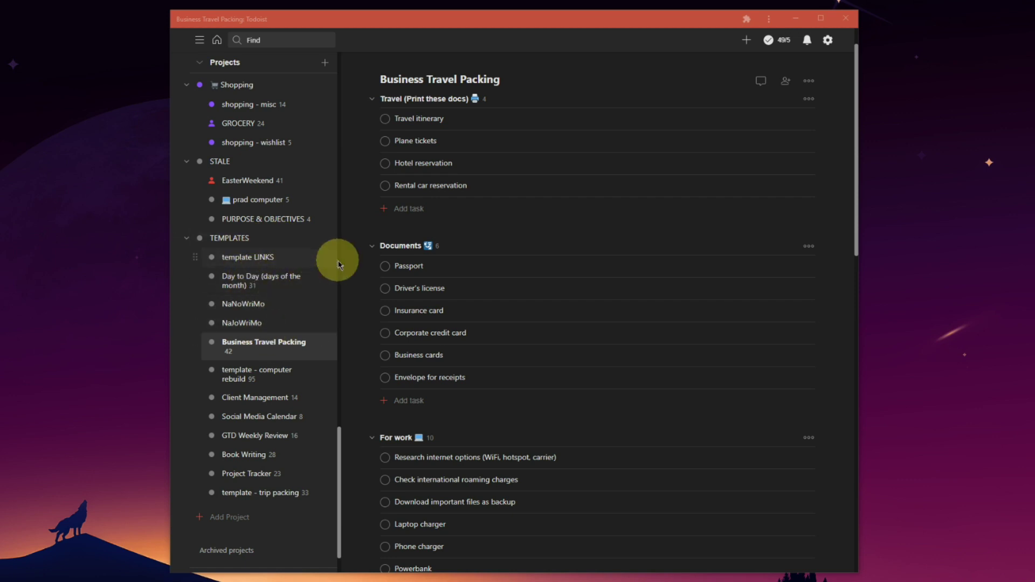
Look over template LINKS and Business Travel Packing, opening and dismissing the project option menus
click(253, 257)
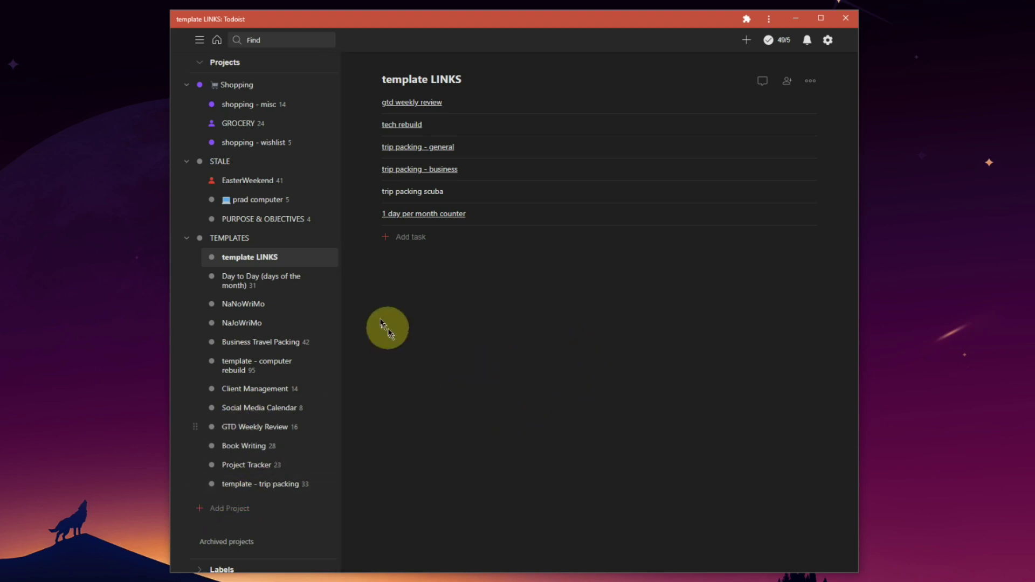
click(264, 342)
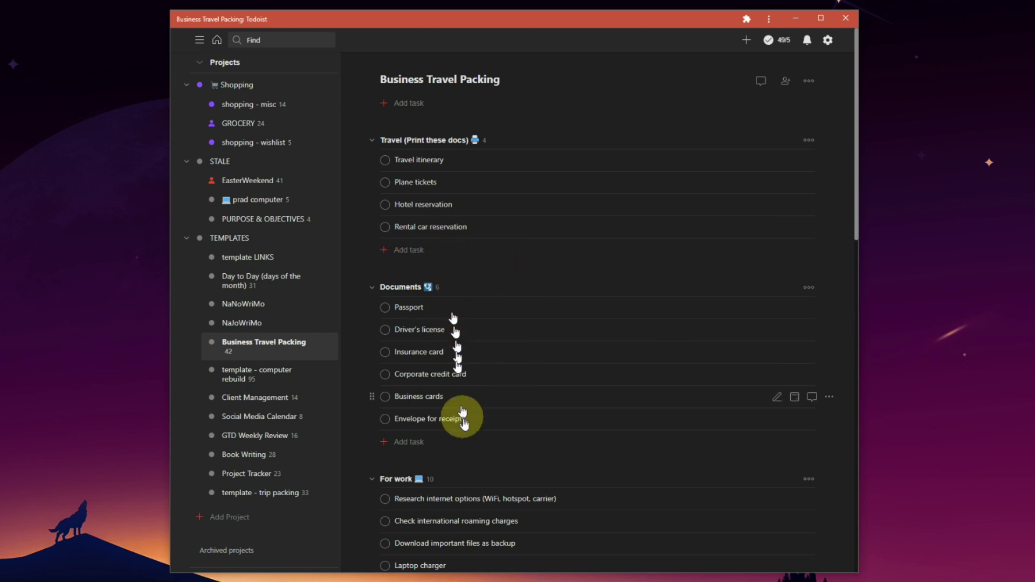
scroll(464, 414, down, 1)
scroll(464, 413, down, 15)
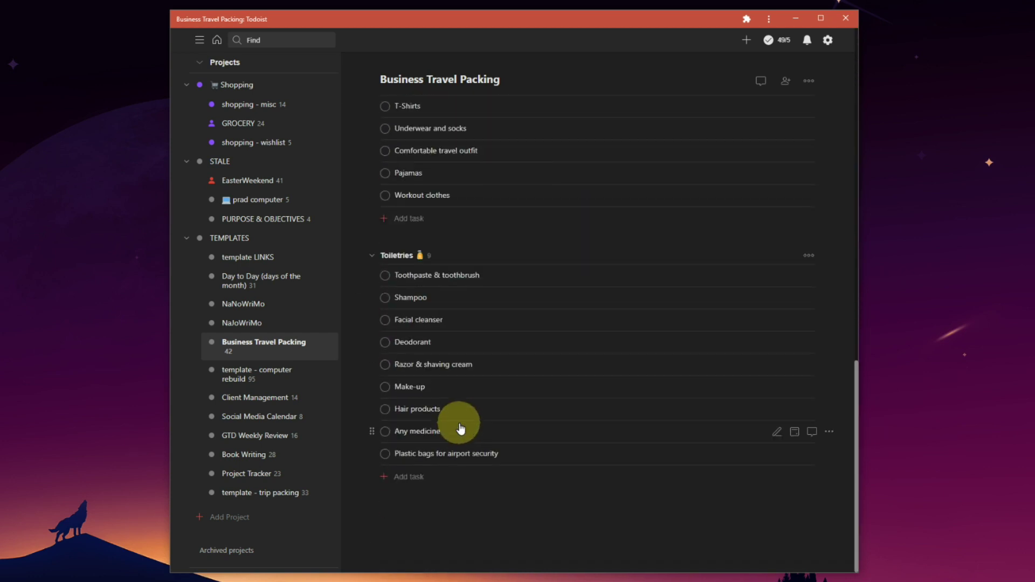
scroll(450, 377, up, 15)
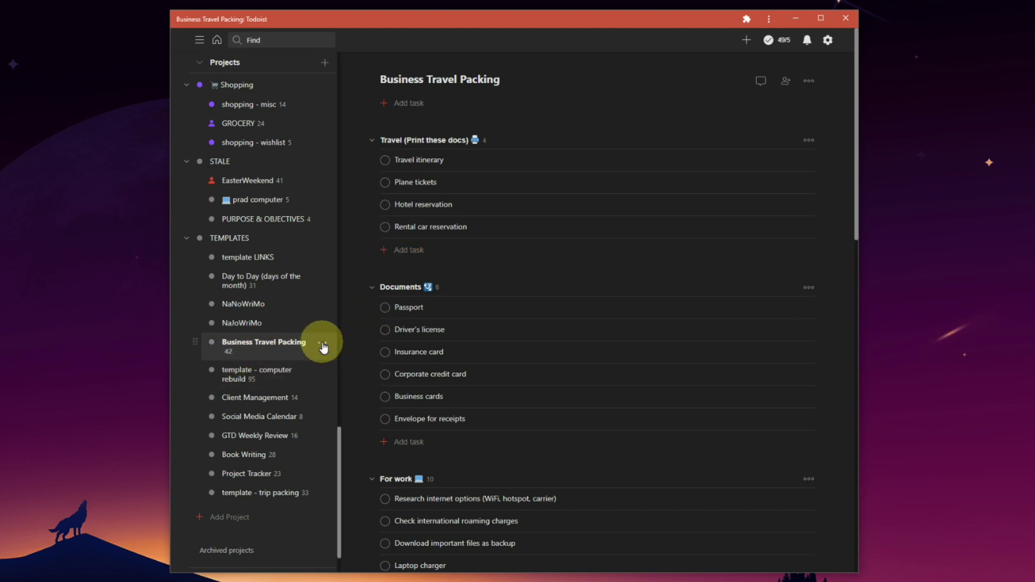
click(323, 343)
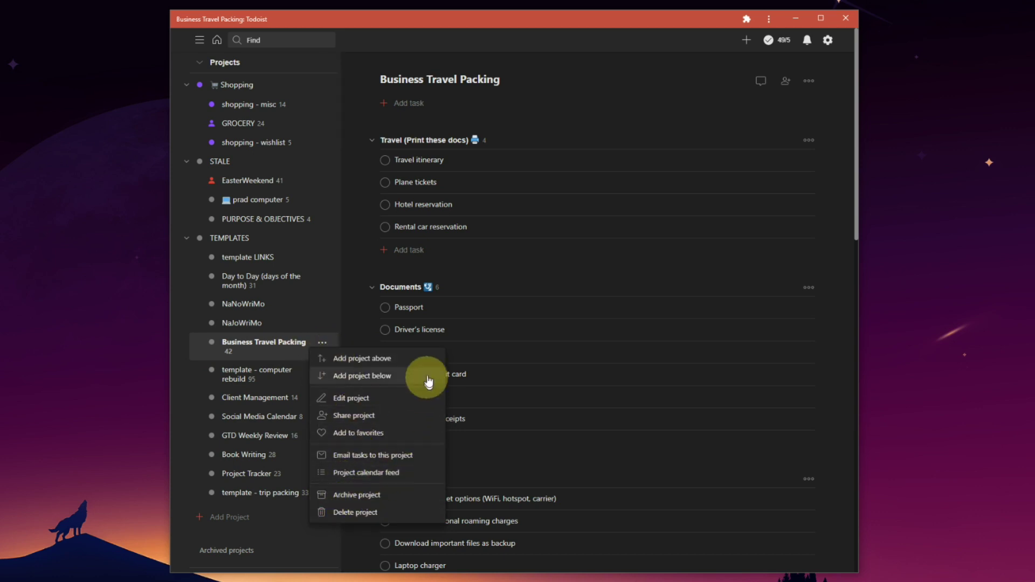
click(809, 81)
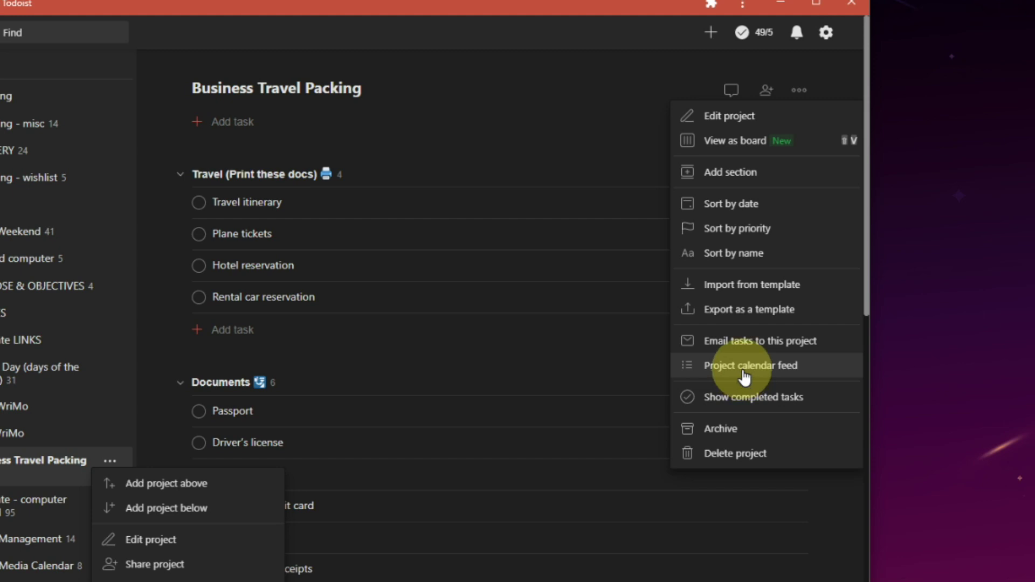
click(539, 59)
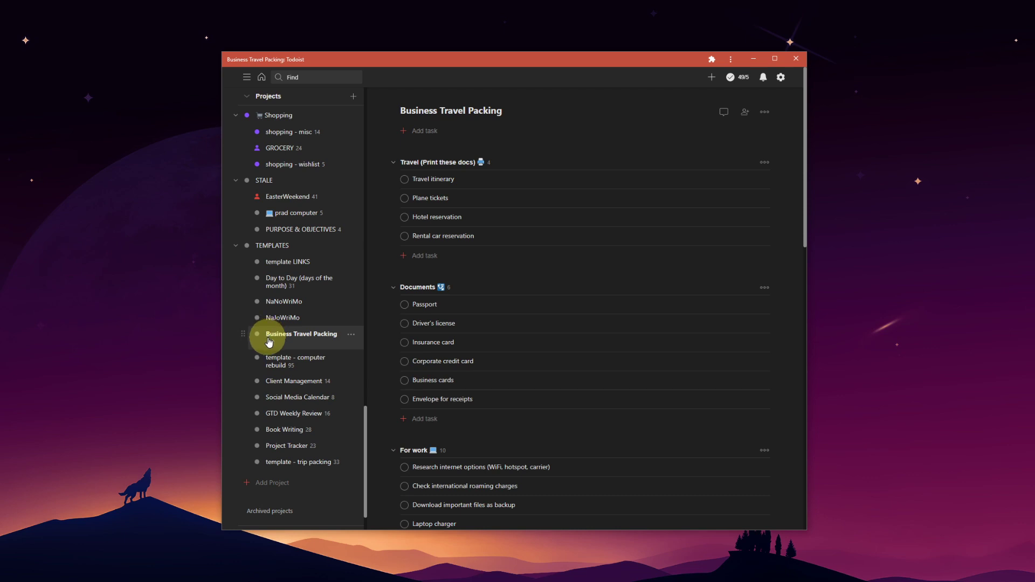
Browse Book Writing, template - trip packing, Business Travel Packing and Day to Day, ending on template LINKS
click(285, 267)
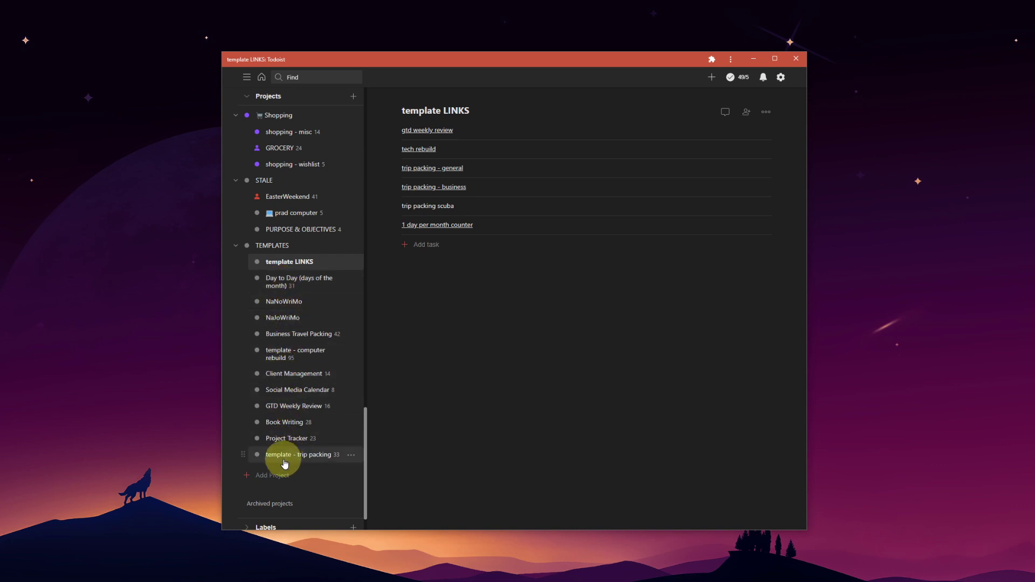
click(289, 439)
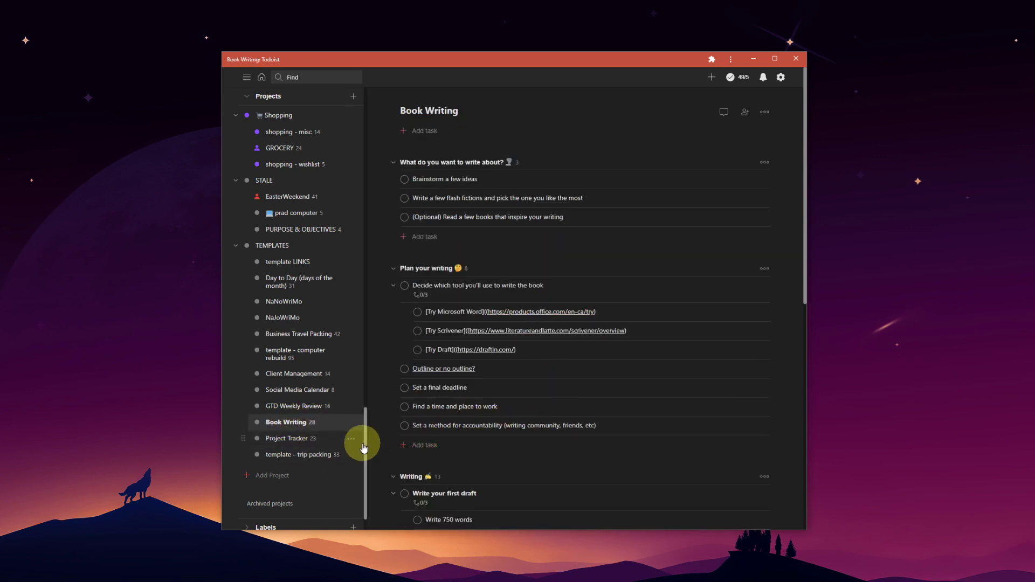
click(330, 455)
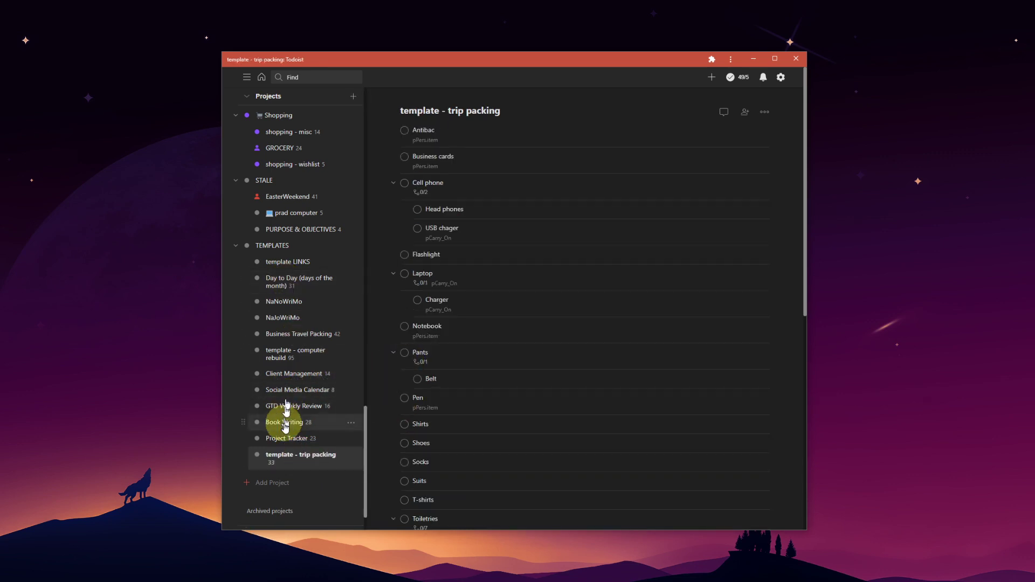
click(310, 338)
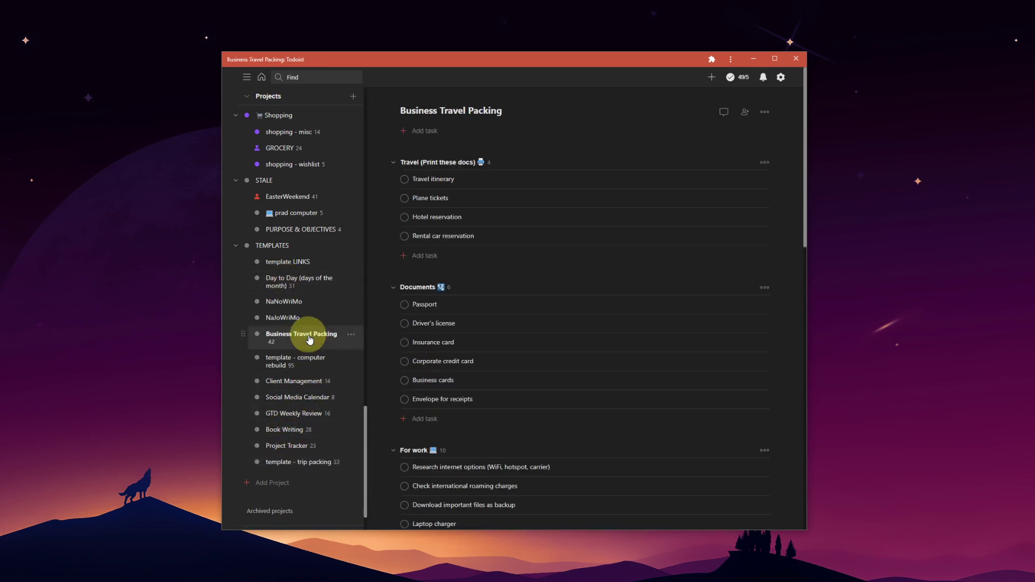
click(269, 282)
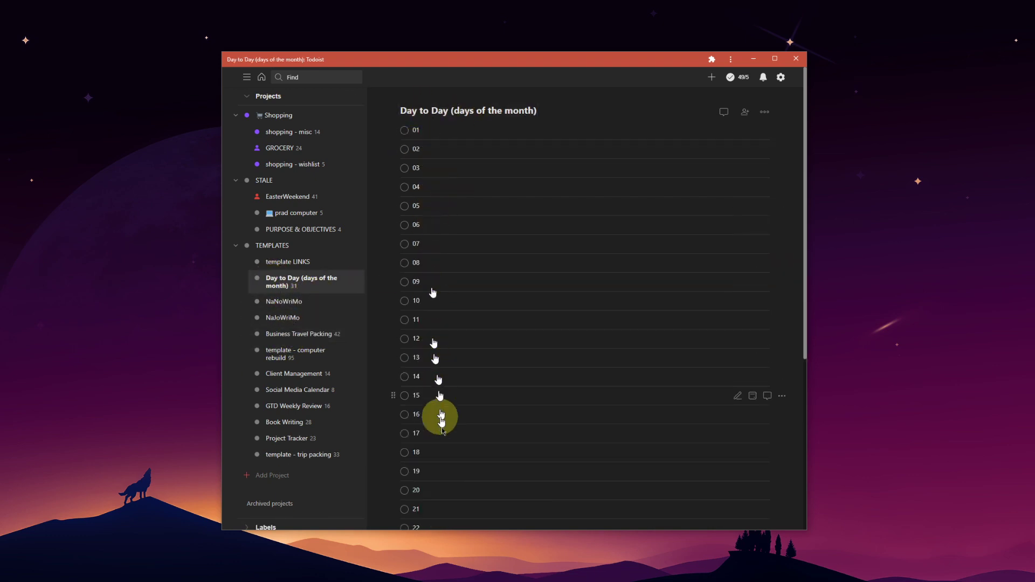
scroll(474, 423, down, 5)
scroll(453, 420, up, 5)
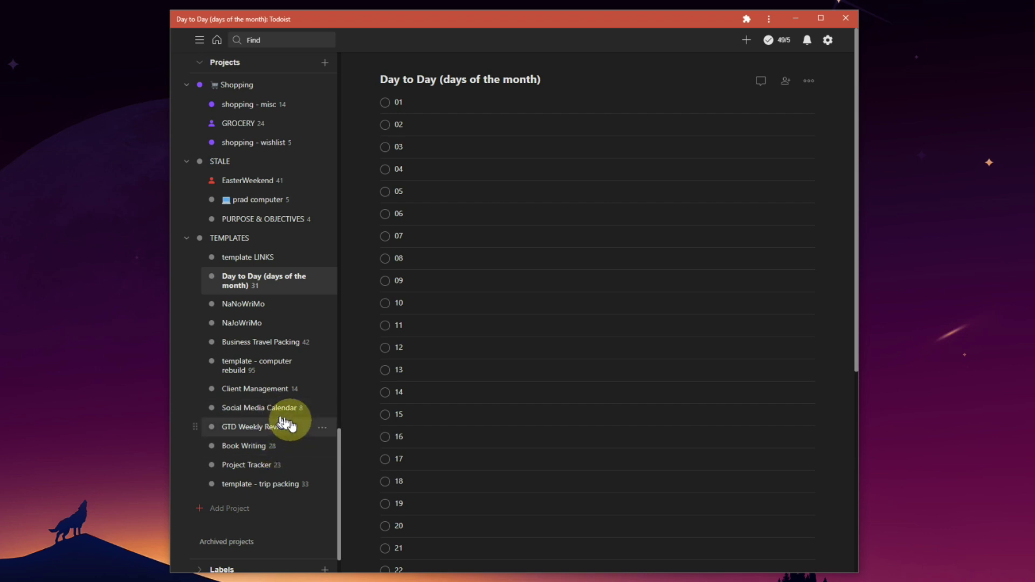
click(253, 258)
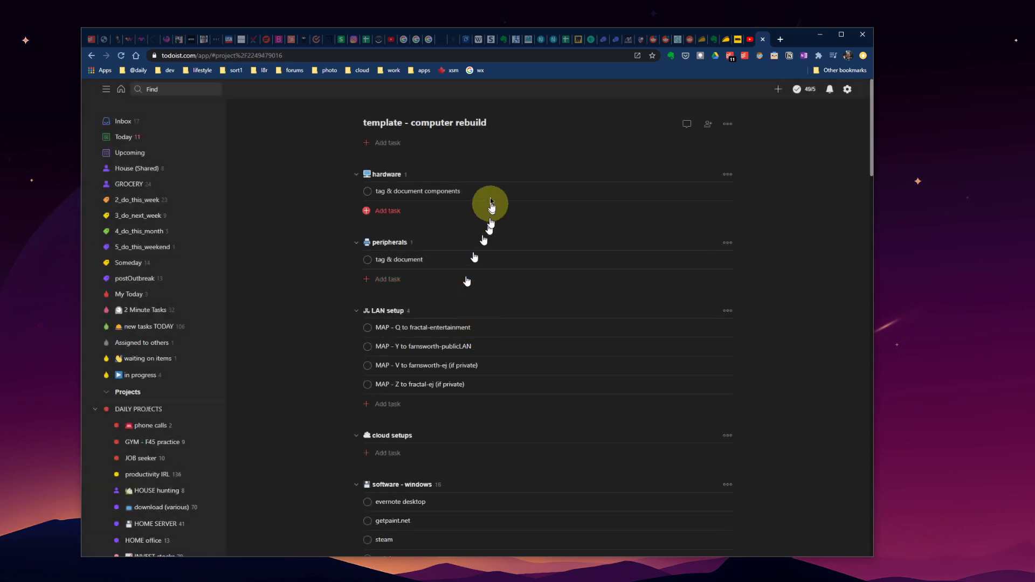
Scroll the sidebar down to TEMPLATES, where the template - computer rebuild copy appears
scroll(143, 269, down, 10)
scroll(149, 334, down, 10)
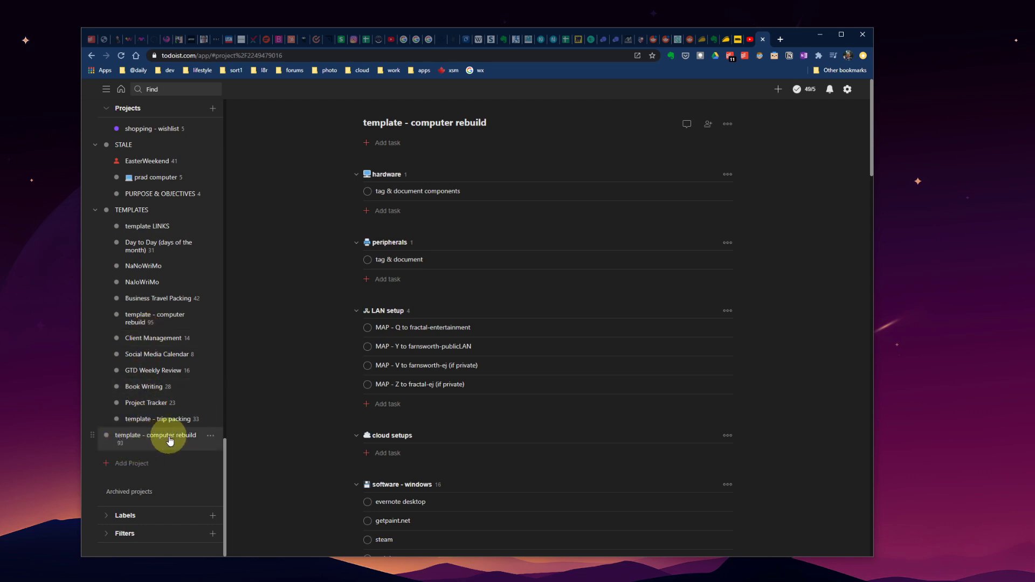
Rename the copy to the client's 'new laptop build out', colour it Orange, and move it into DAILY PROJECTS
click(211, 438)
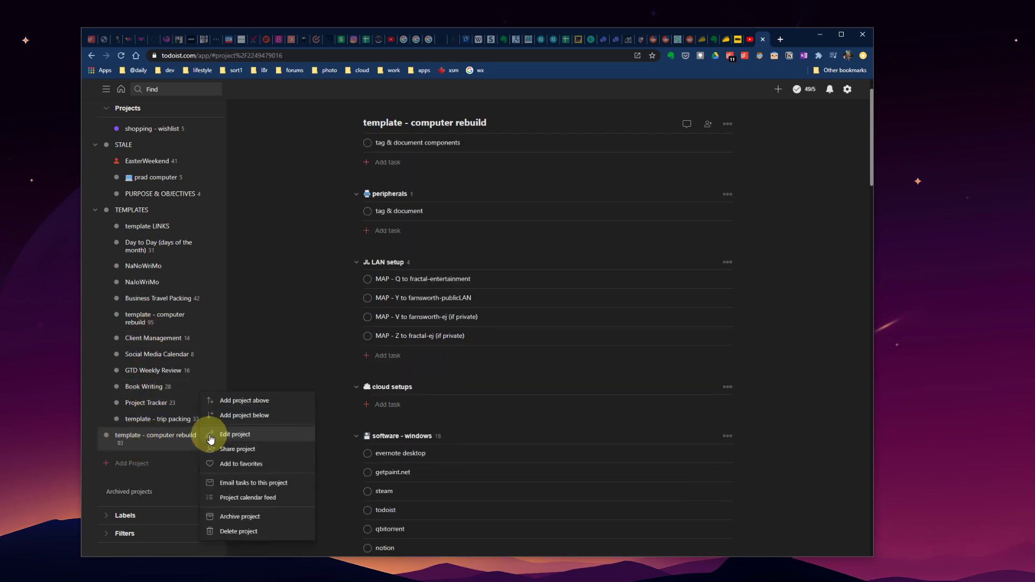
click(236, 434)
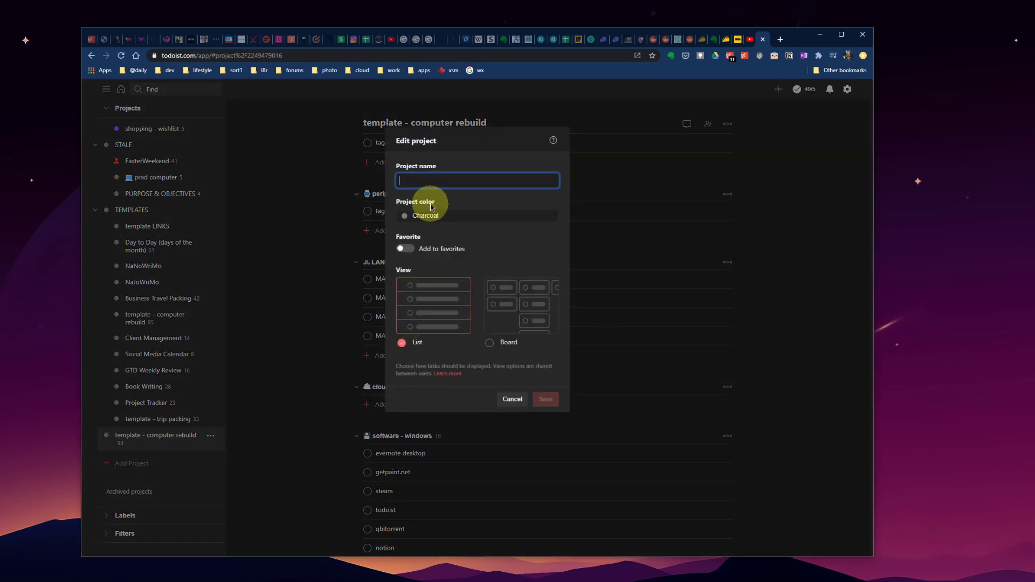
text(JR's new l)
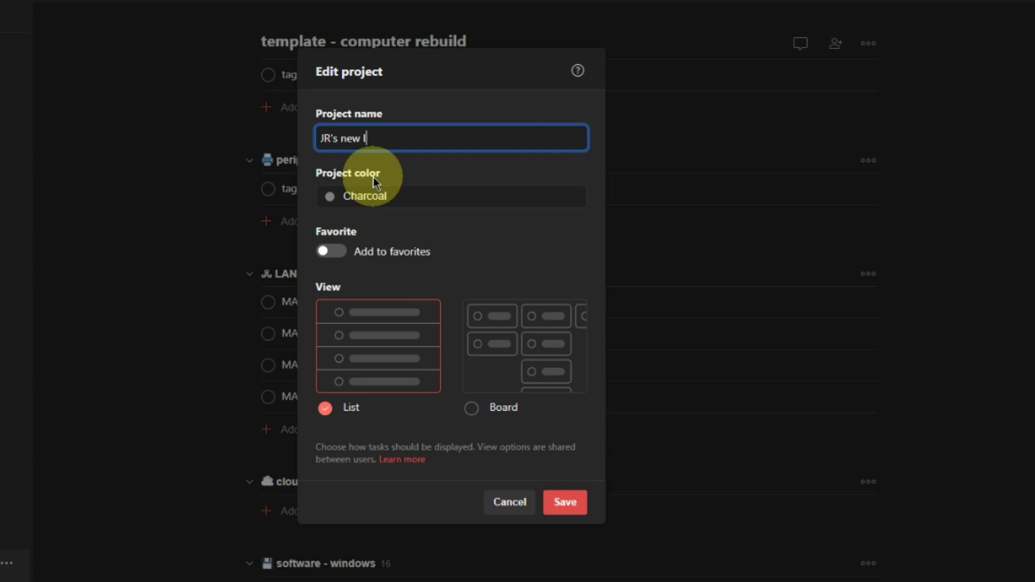
text(aptop buildout)
key(BackSpace)
key(BackSpace)
key(BackSpace)
text(out)
click(381, 197)
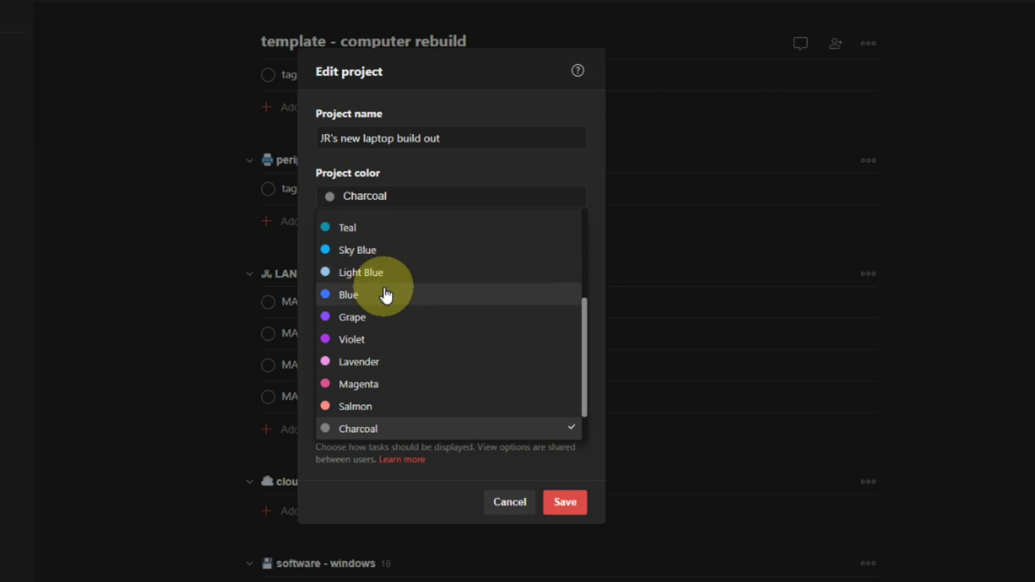
scroll(385, 293, down, 1)
scroll(431, 297, up, 5)
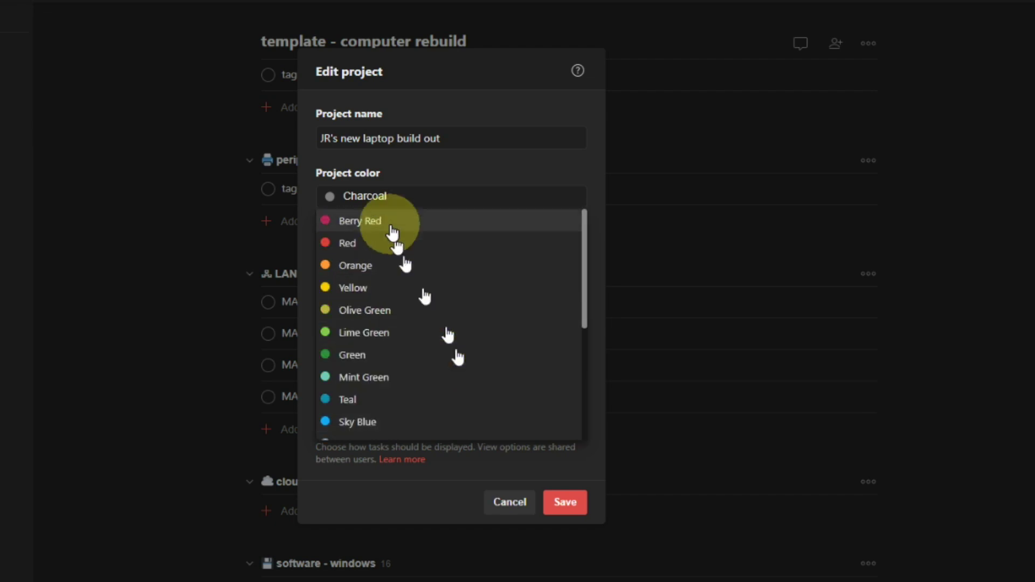
click(357, 267)
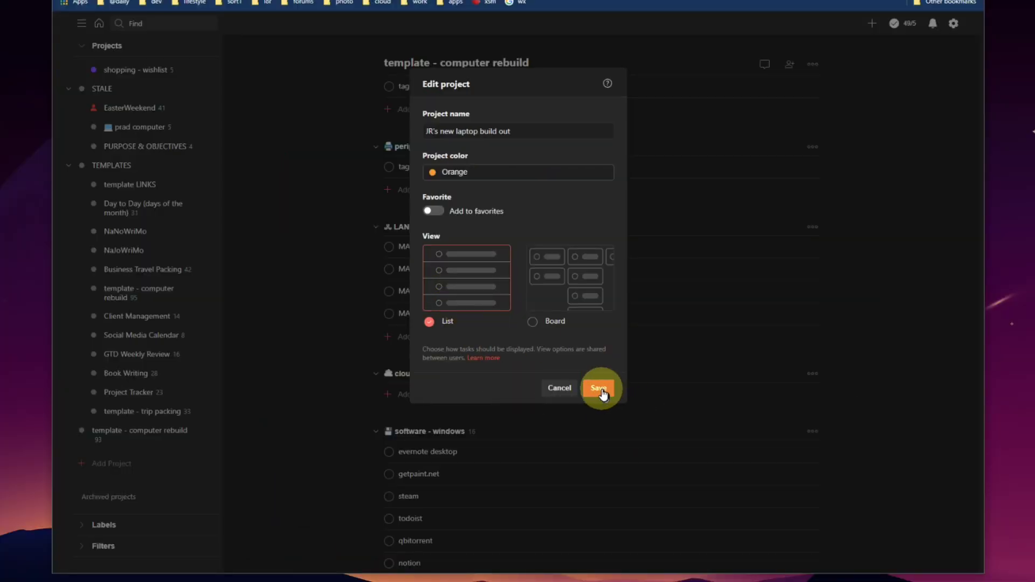
click(601, 392)
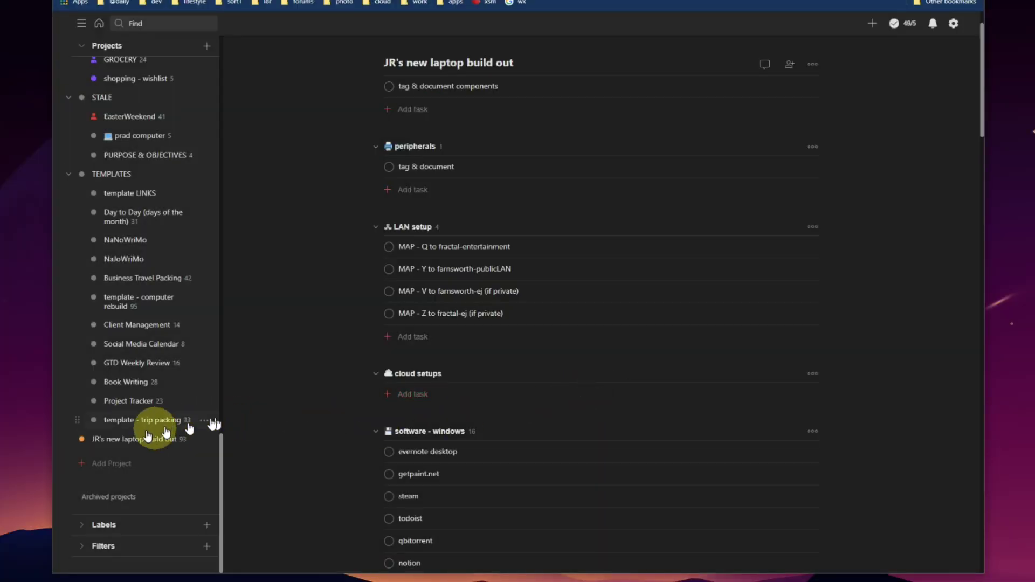
mouse_move(72, 445)
mouse_down()
mouse_move(80, 16)
mouse_move(65, 243)
mouse_move(72, 532)
mouse_move(69, 454)
mouse_up()
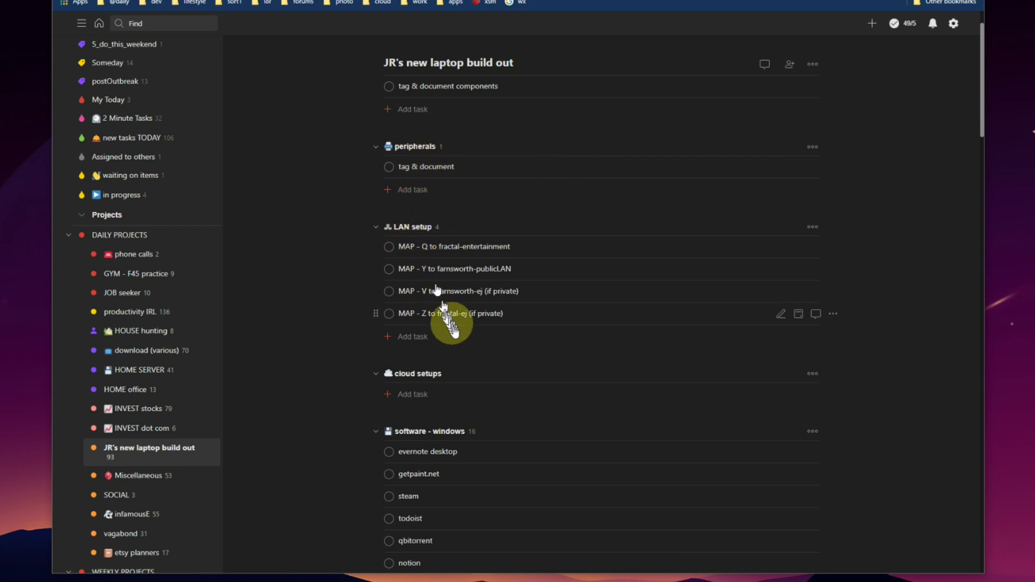
Collapse the ipad only, iphone only and software - linux sections of the laptop build out project
scroll(485, 280, down, 2)
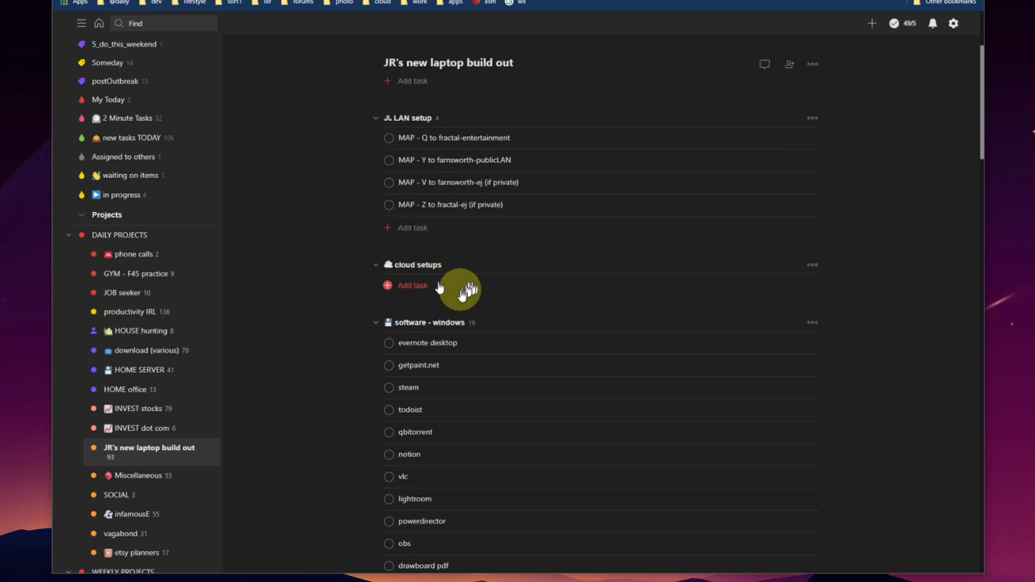
scroll(593, 291, down, 3)
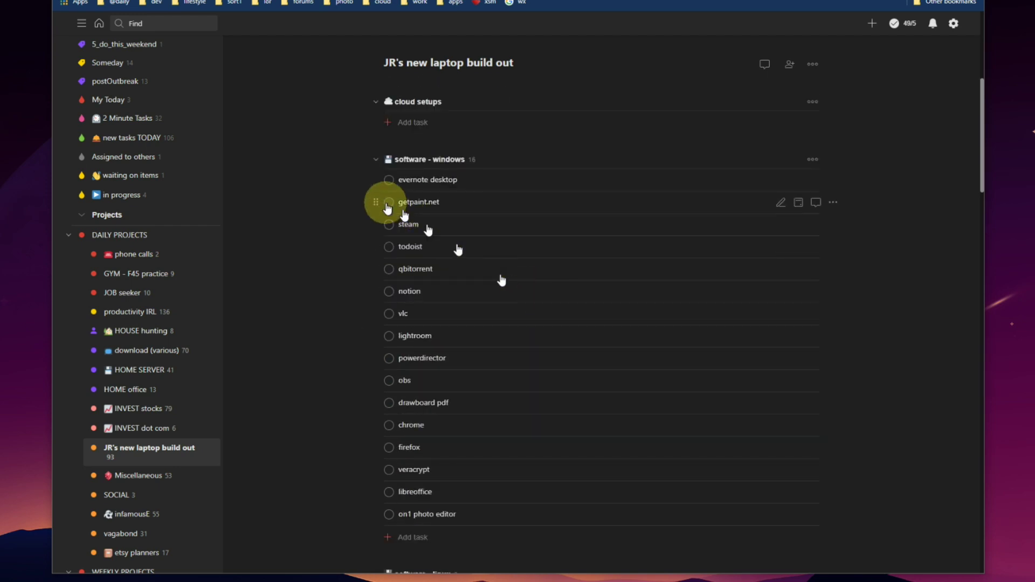
scroll(469, 374, down, 12)
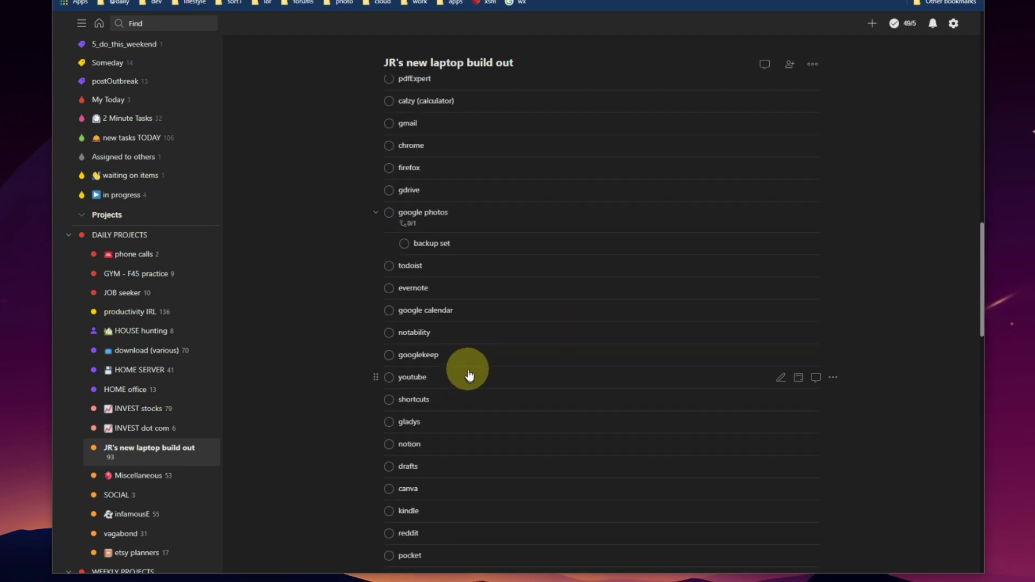
scroll(468, 345, up, 3)
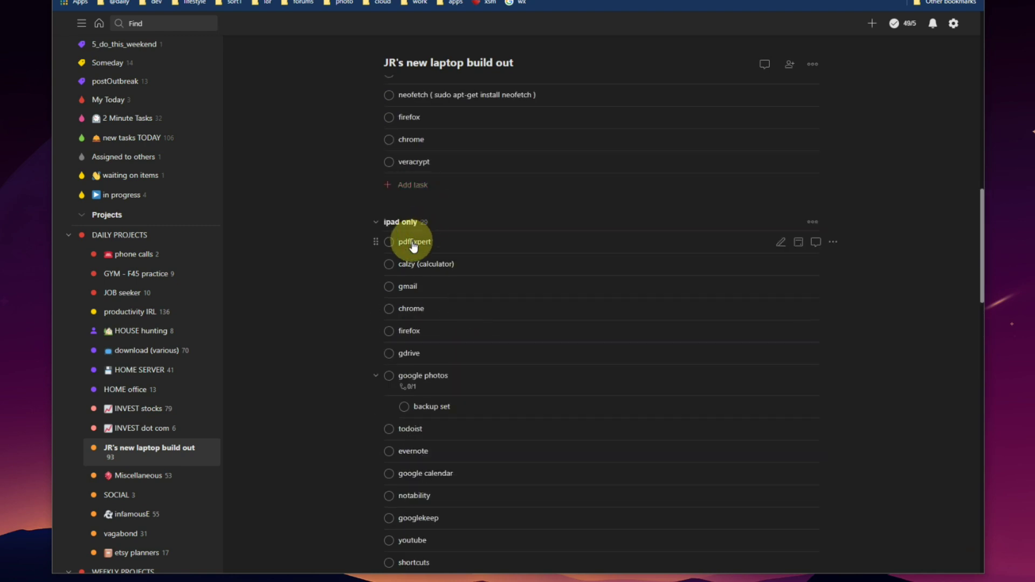
scroll(426, 324, down, 2)
scroll(443, 377, down, 5)
scroll(446, 341, up, 8)
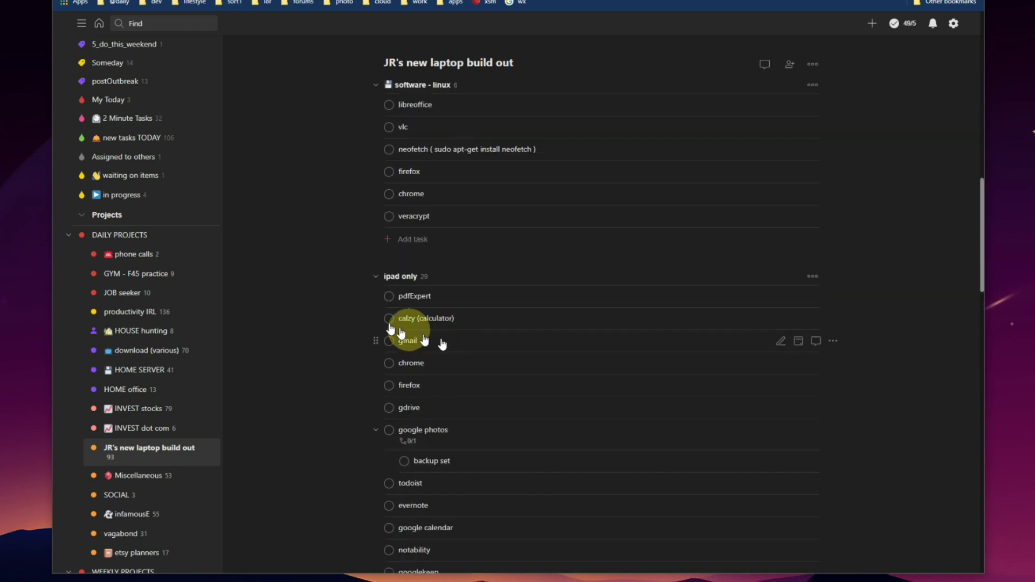
click(376, 278)
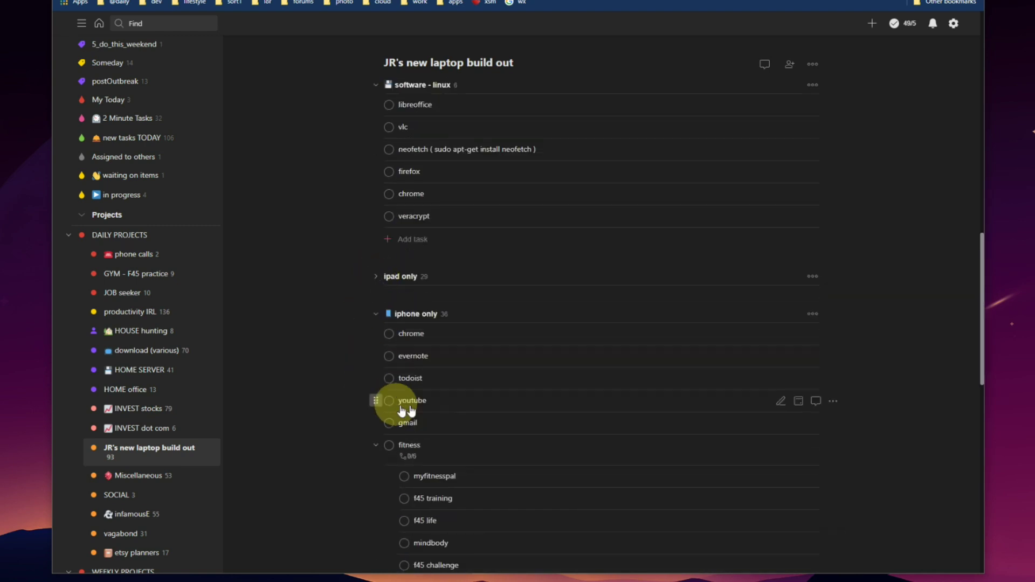
click(376, 315)
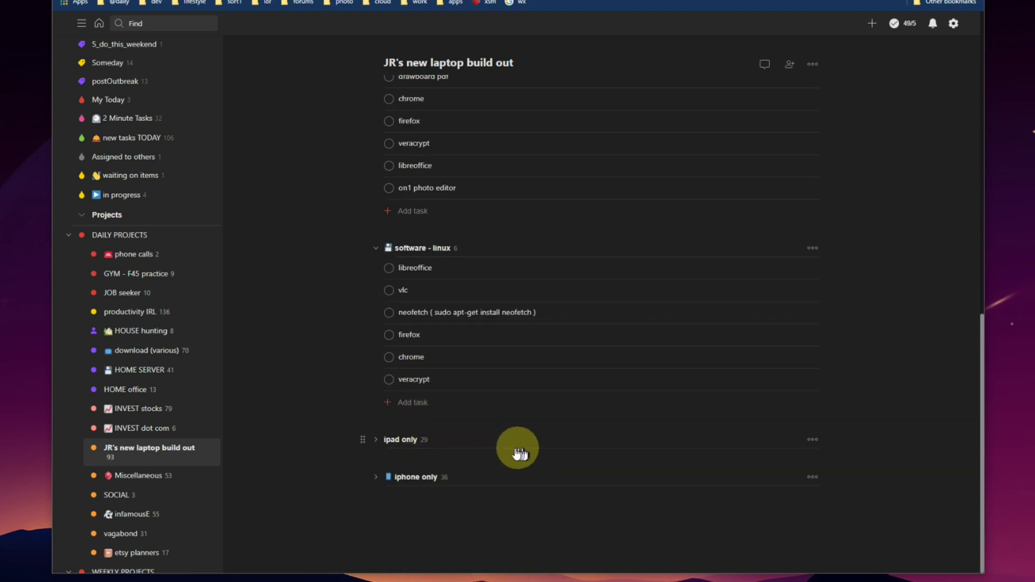
scroll(517, 452, up, 8)
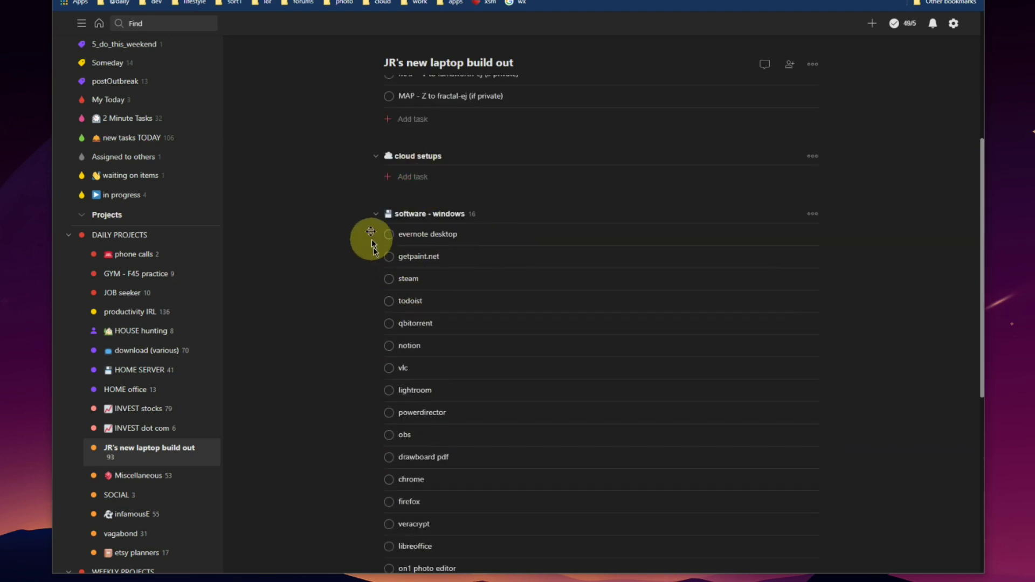
scroll(373, 245, down, 6)
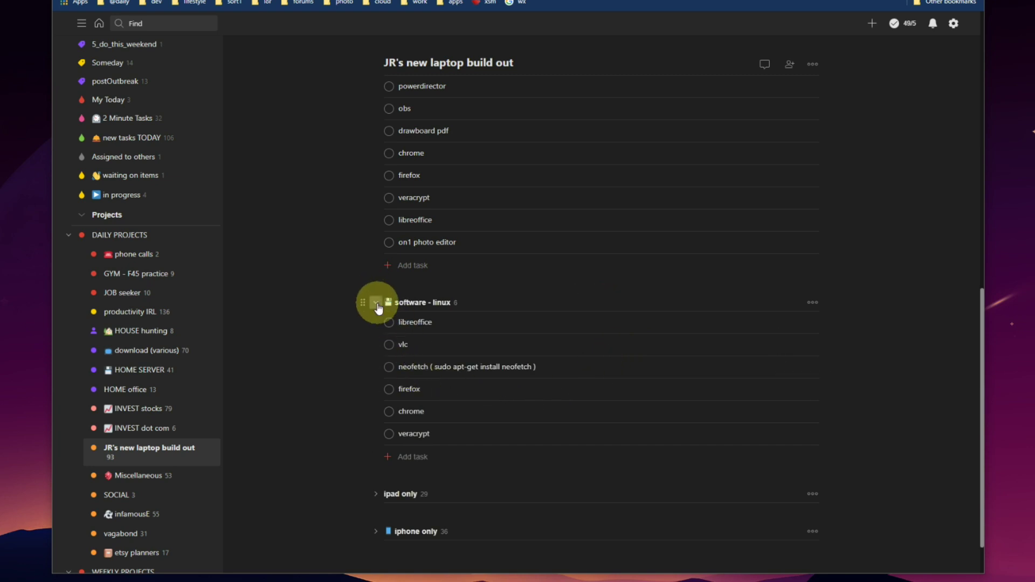
click(376, 307)
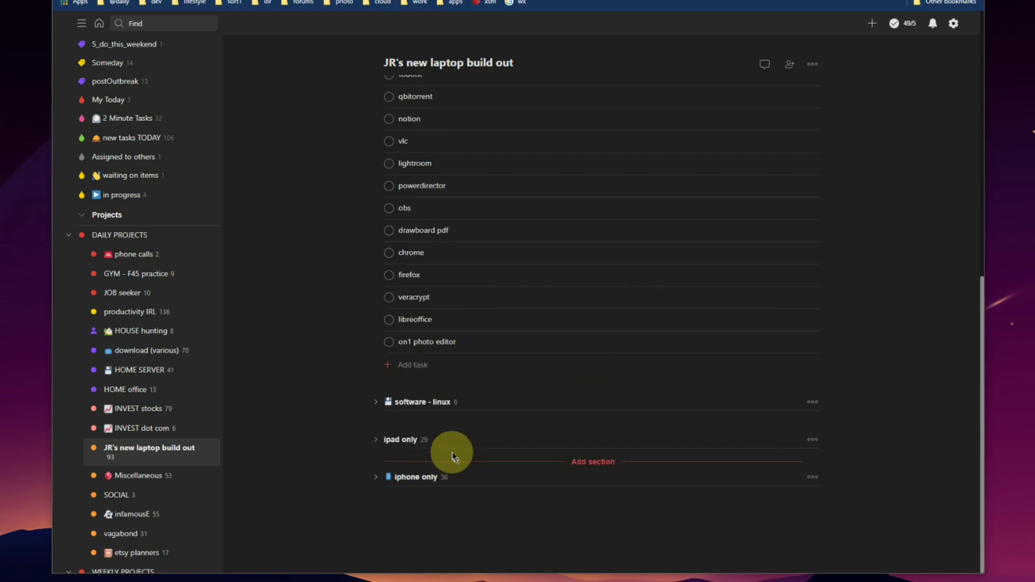
Scroll the sidebar to TEMPLATES and open the original template - computer rebuild project
scroll(464, 448, up, 8)
scroll(485, 434, up, 2)
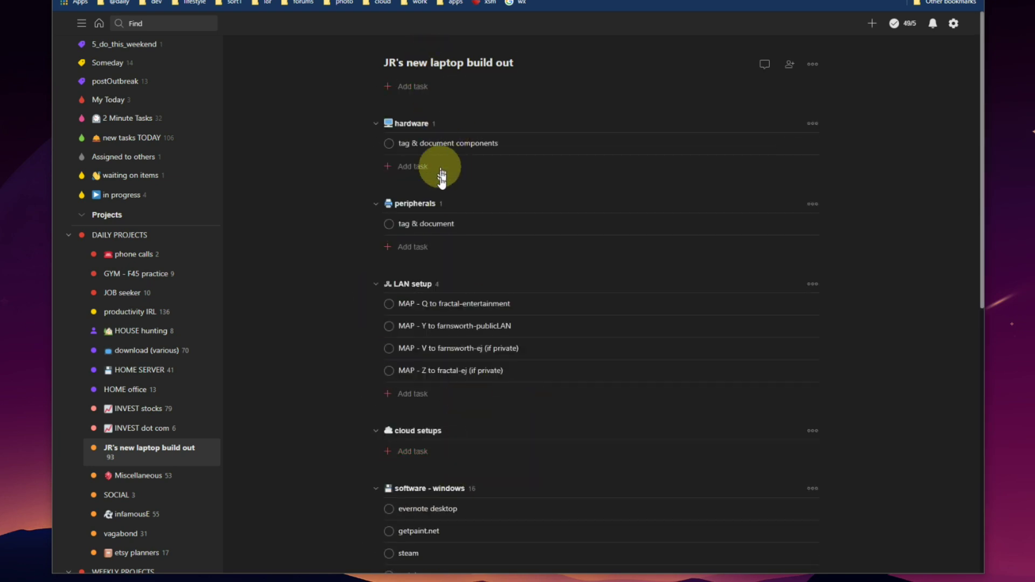
scroll(464, 348, down, 3)
scroll(465, 348, down, 5)
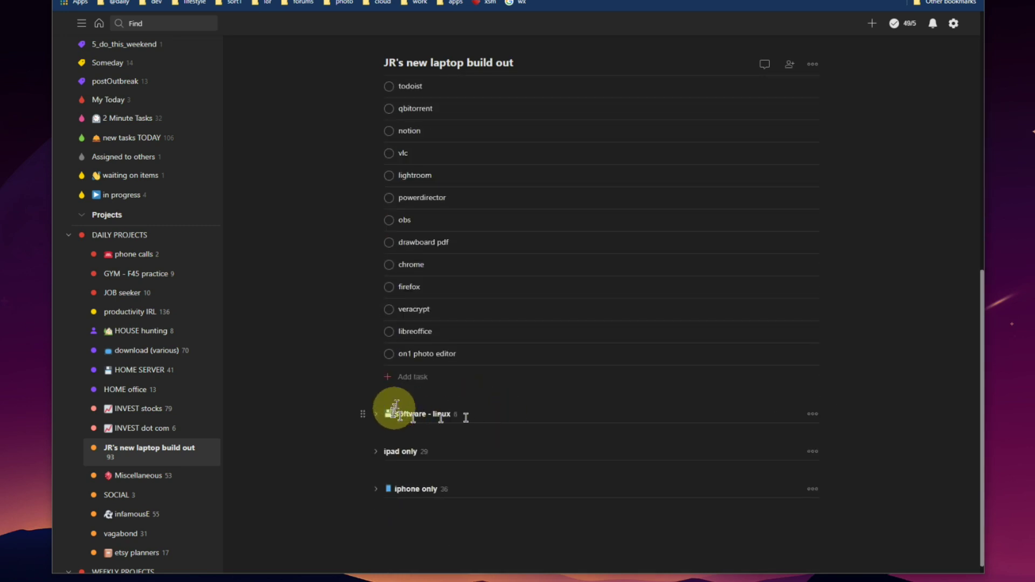
scroll(161, 426, down, 15)
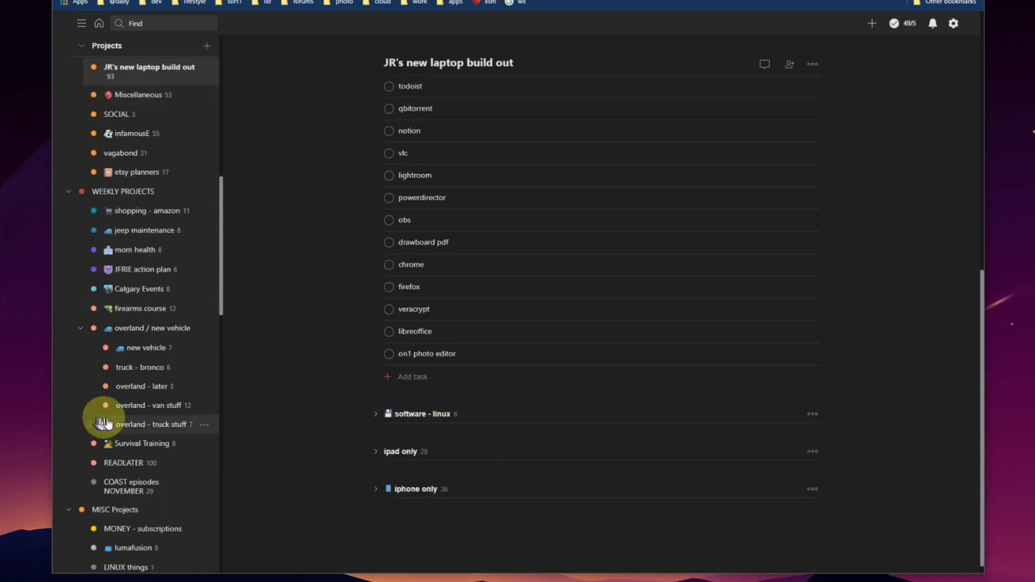
scroll(113, 423, down, 6)
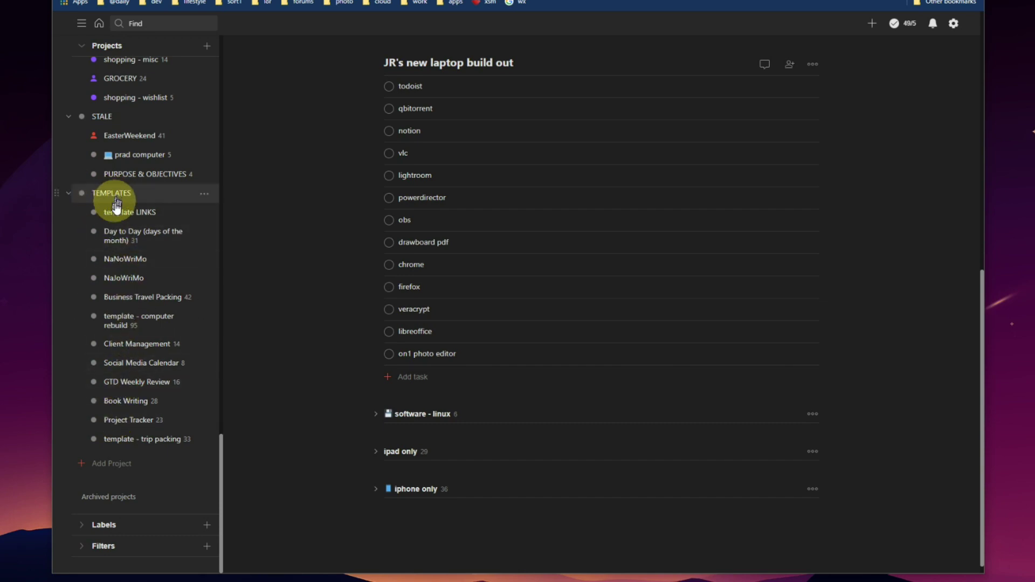
click(110, 327)
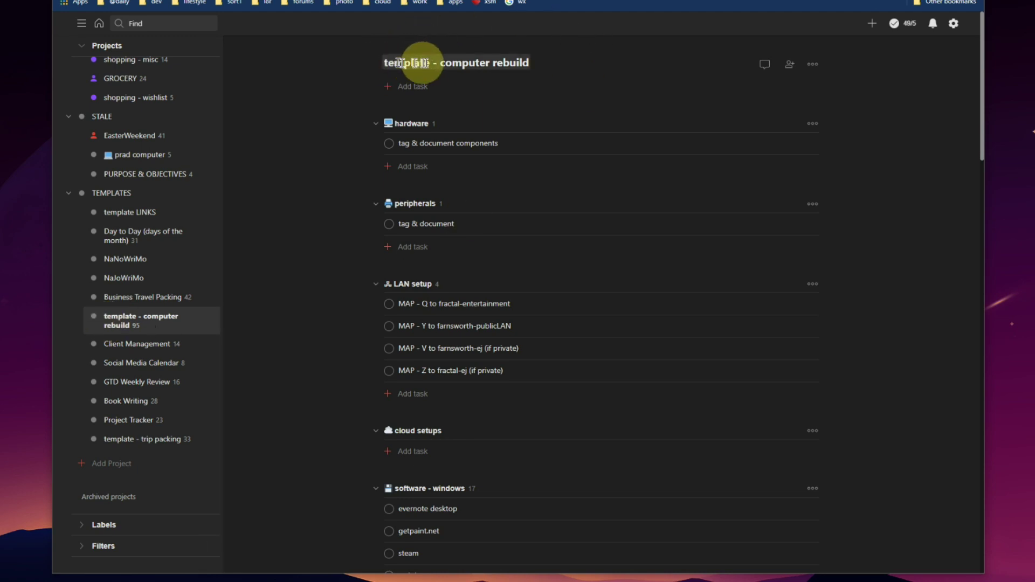
Scroll through the original project's sections and expand the ipad only section
scroll(542, 232, down, 15)
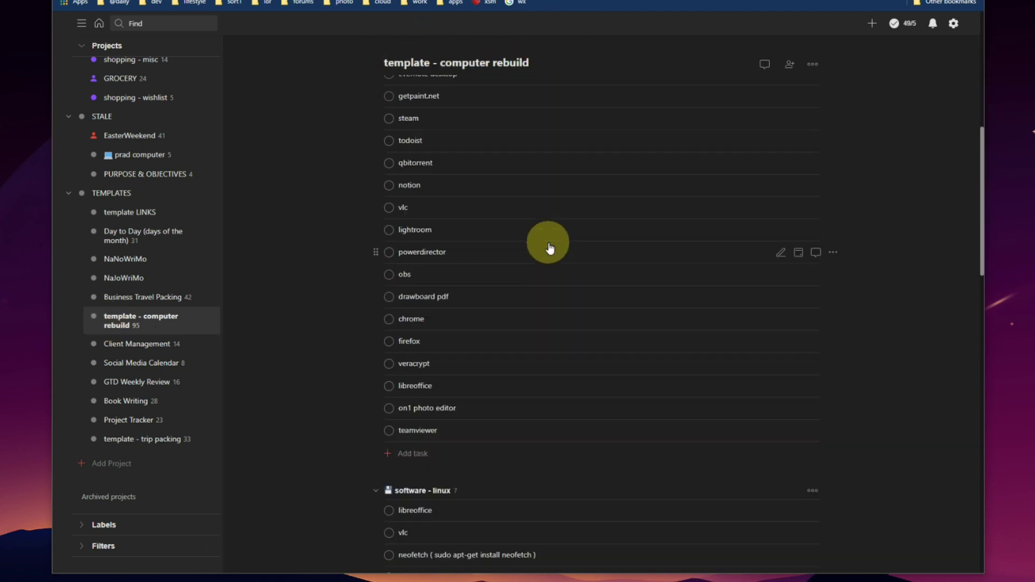
scroll(547, 250, down, 6)
scroll(545, 250, up, 20)
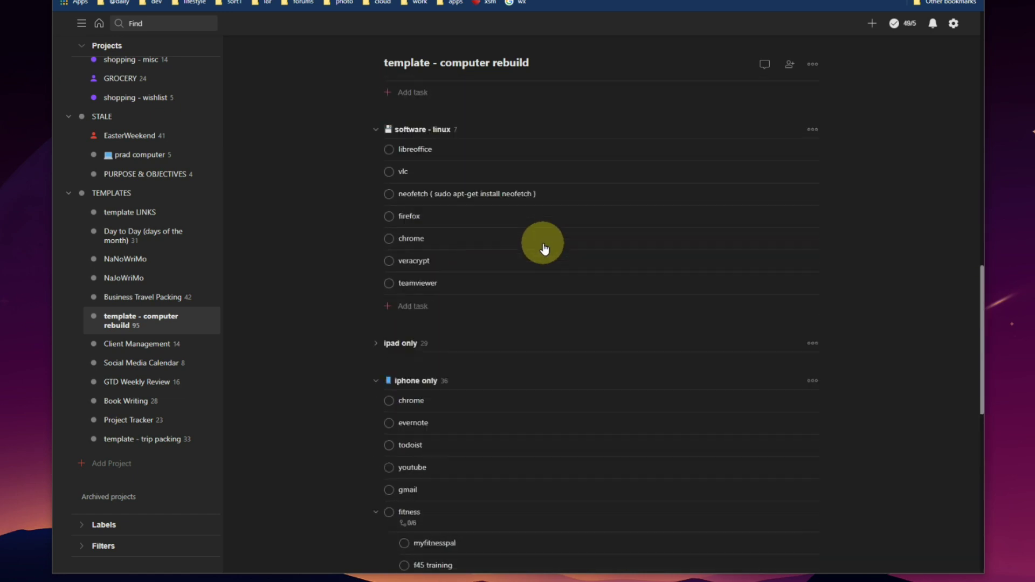
scroll(545, 249, up, 3)
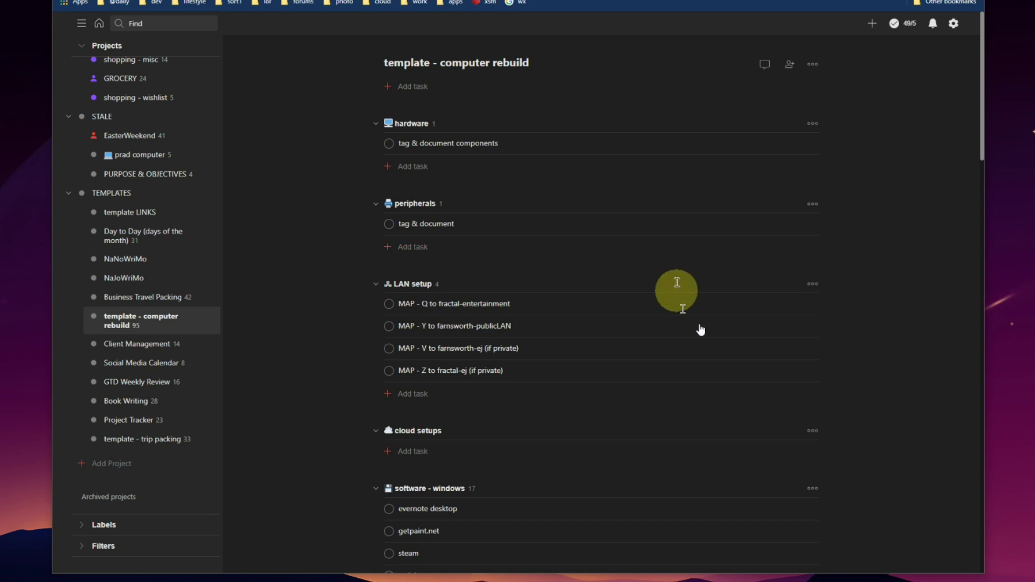
scroll(537, 356, down, 6)
scroll(533, 353, down, 8)
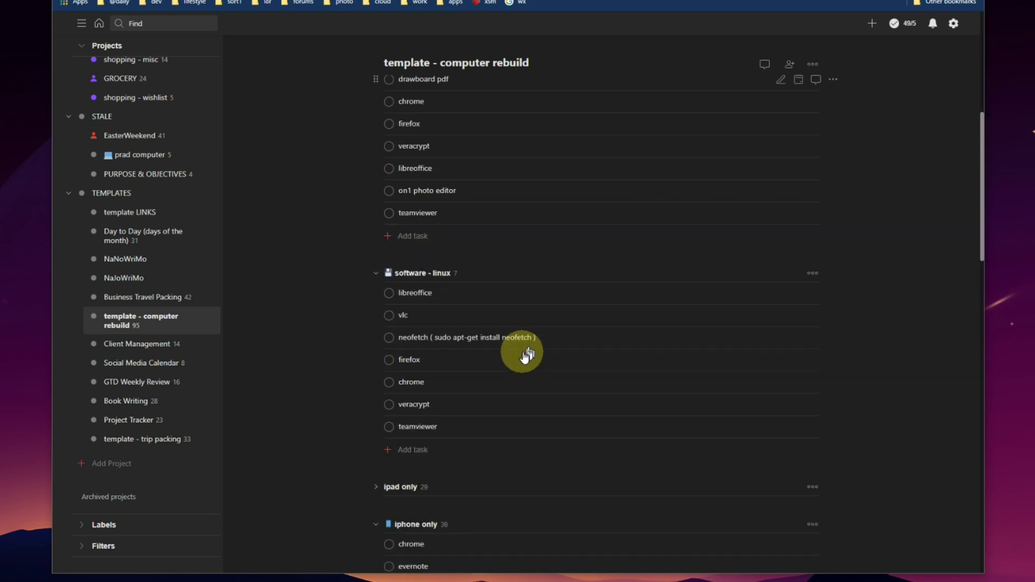
scroll(473, 340, down, 6)
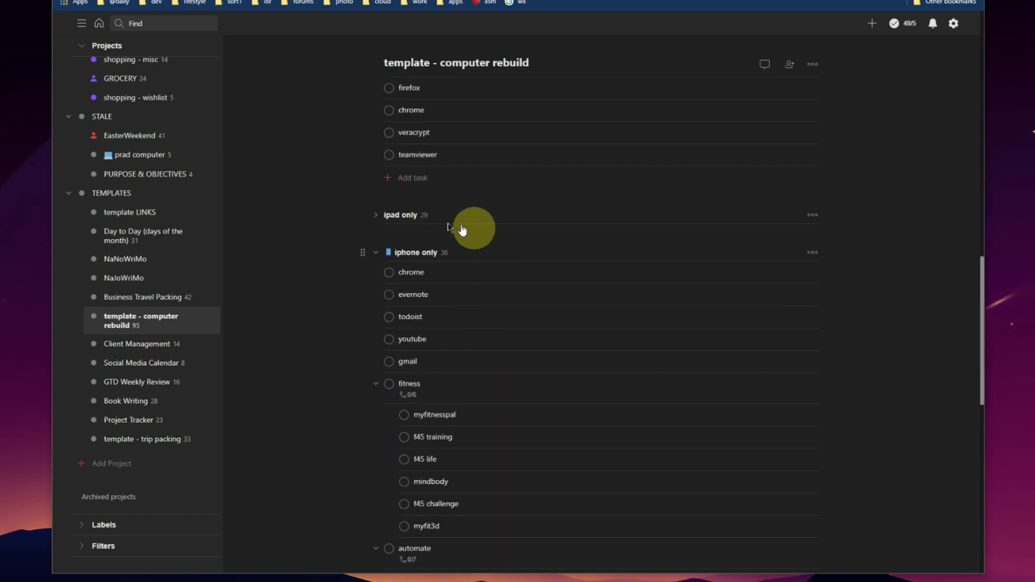
click(376, 217)
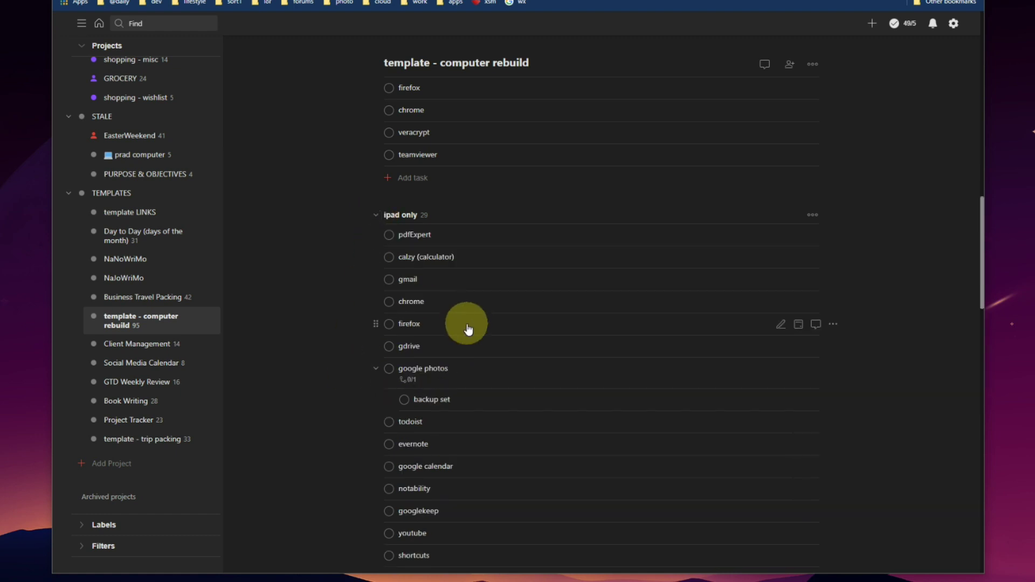
Review the ipad only tasks and the remaining sections, including software - linux
scroll(466, 324, down, 15)
scroll(450, 324, down, 10)
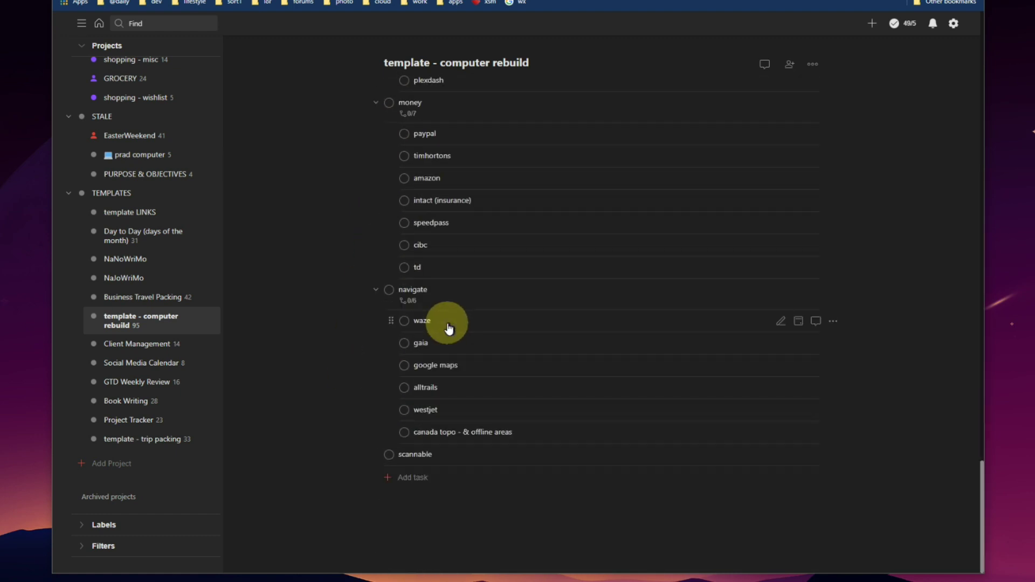
scroll(468, 308, up, 8)
scroll(467, 312, up, 6)
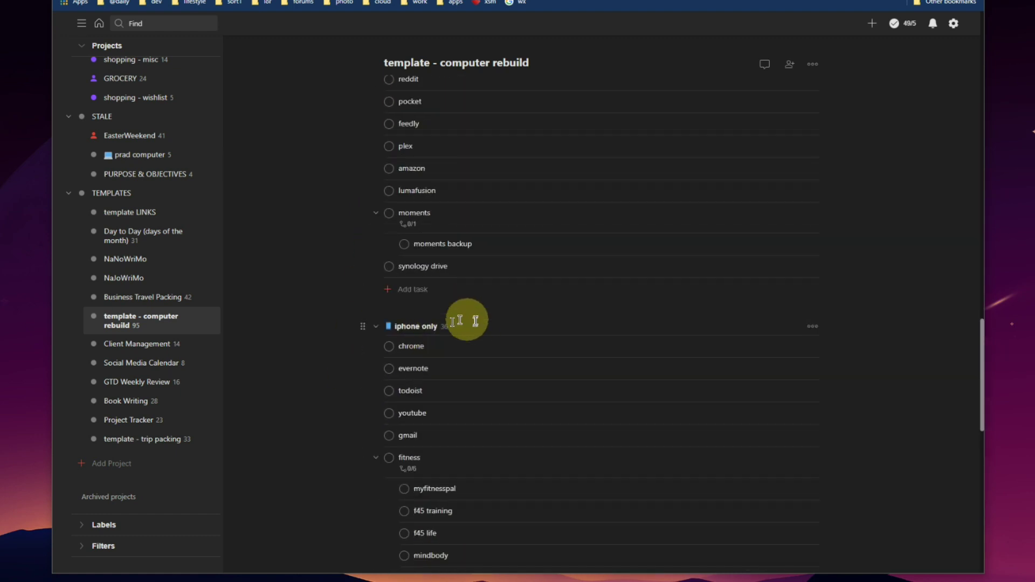
scroll(505, 325, down, 15)
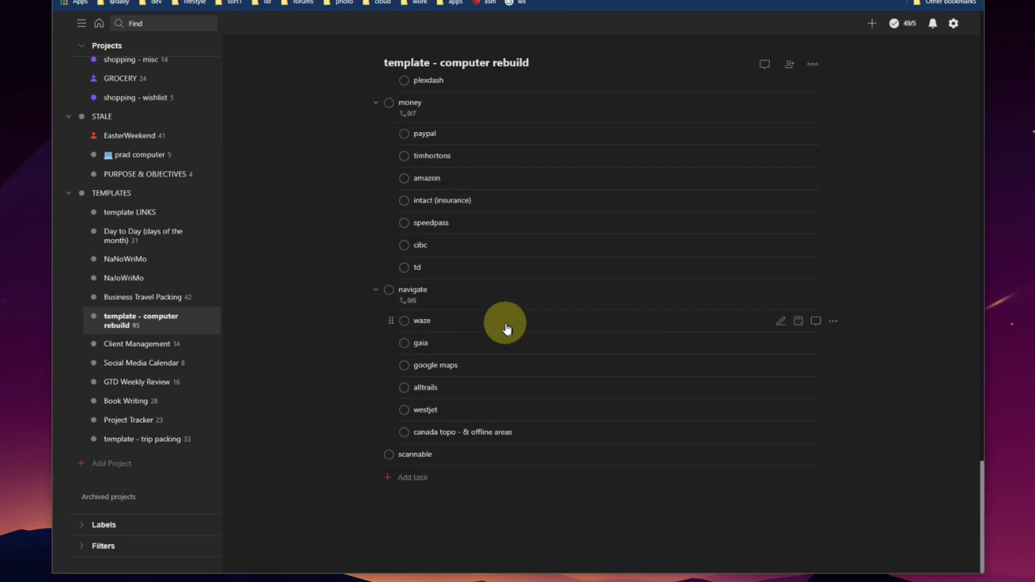
scroll(506, 328, up, 15)
scroll(497, 330, down, 8)
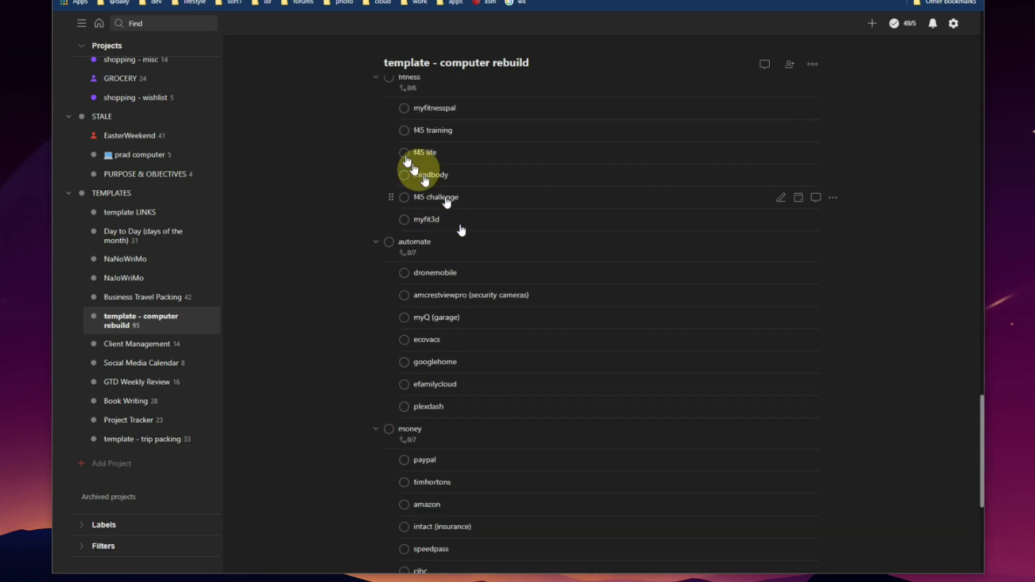
scroll(459, 377, down, 20)
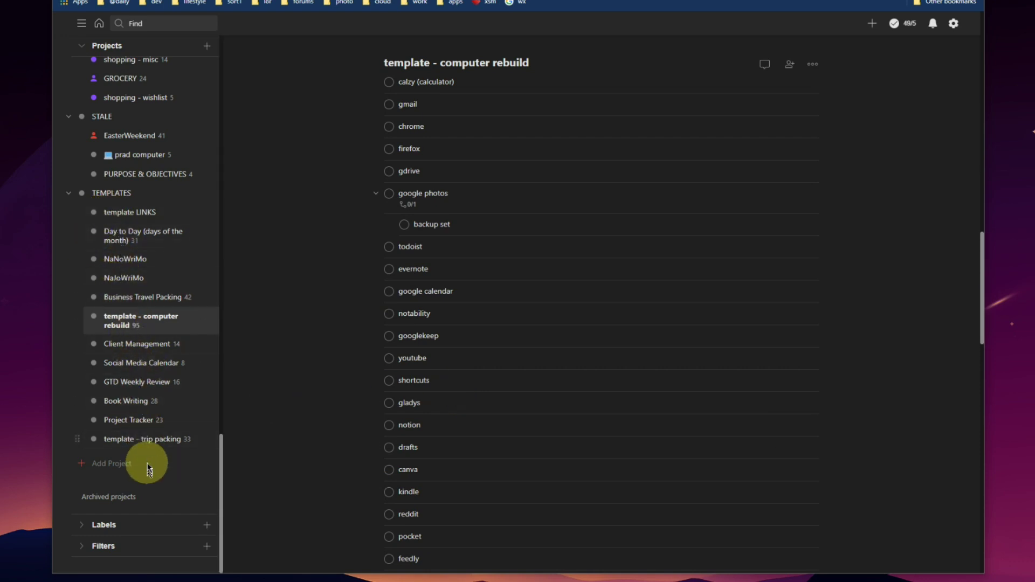
scroll(356, 370, up, 7)
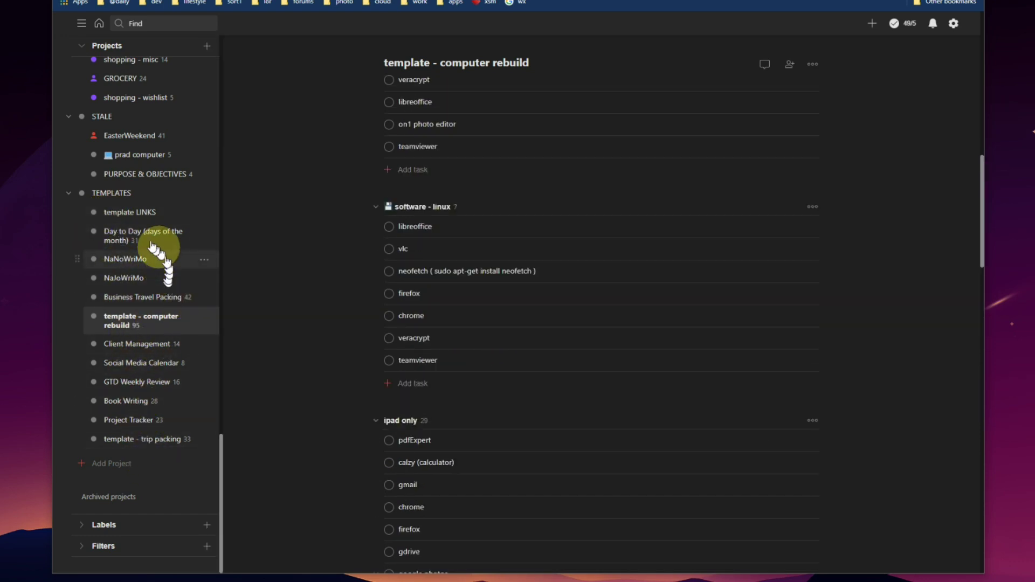
Delete the laptop build out project and confirm, leaving template LINKS open
click(132, 212)
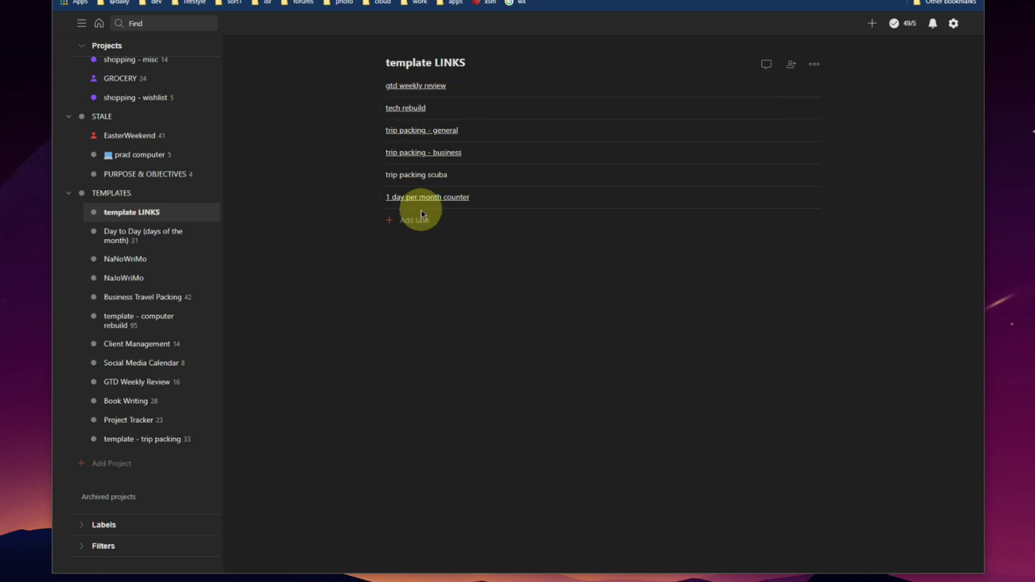
scroll(186, 195, up, 10)
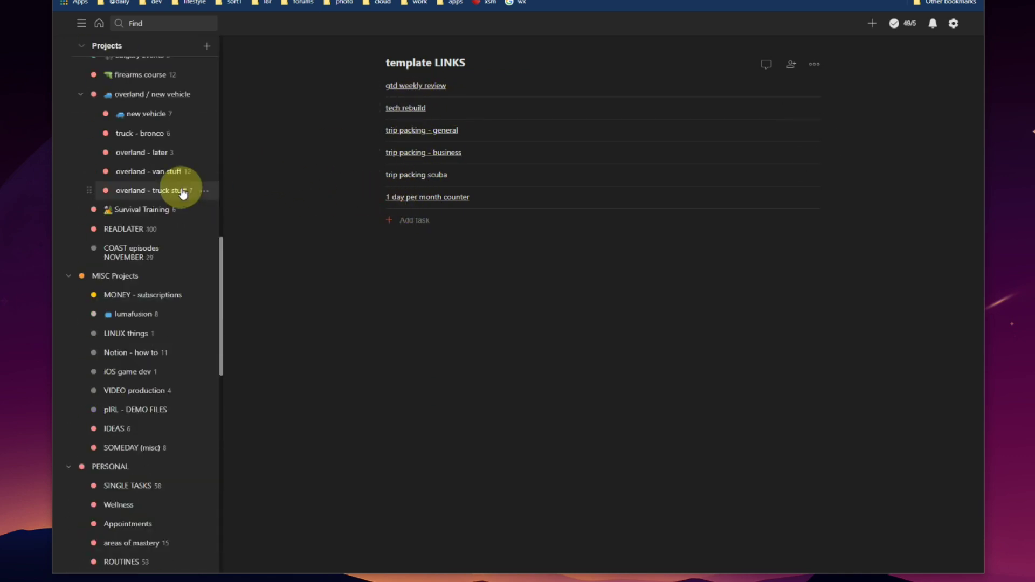
scroll(183, 193, down, 10)
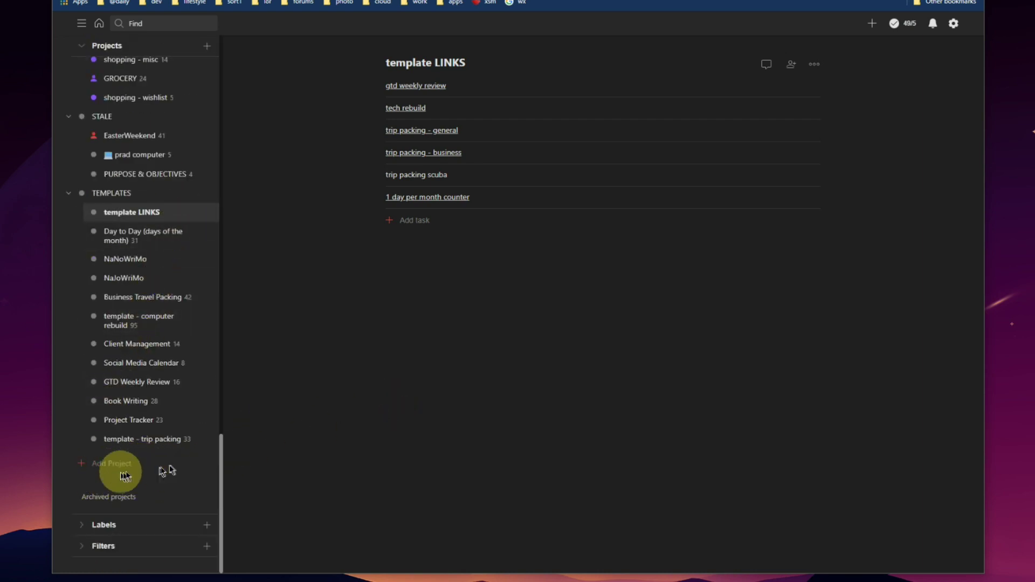
scroll(173, 169, up, 15)
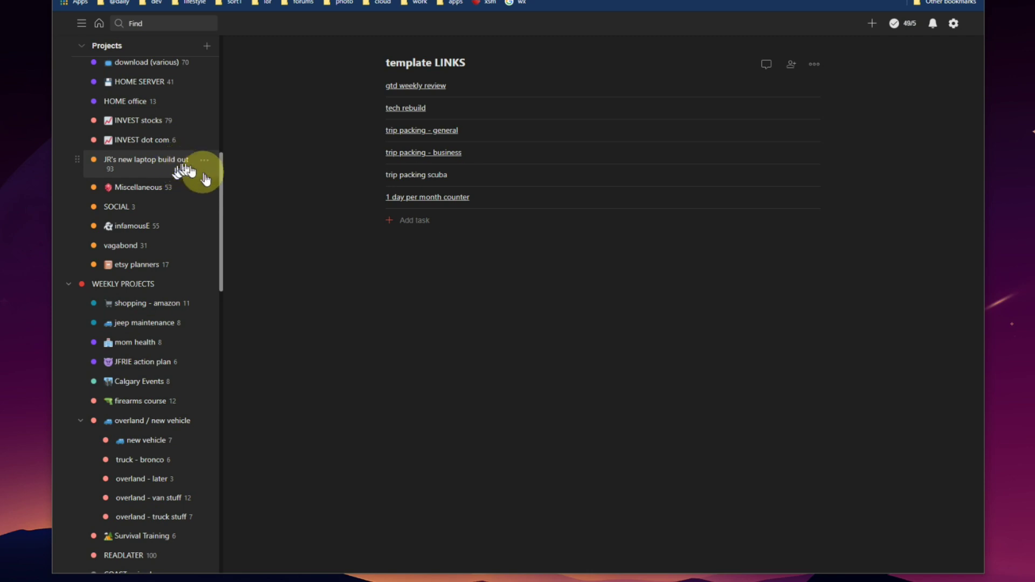
click(205, 161)
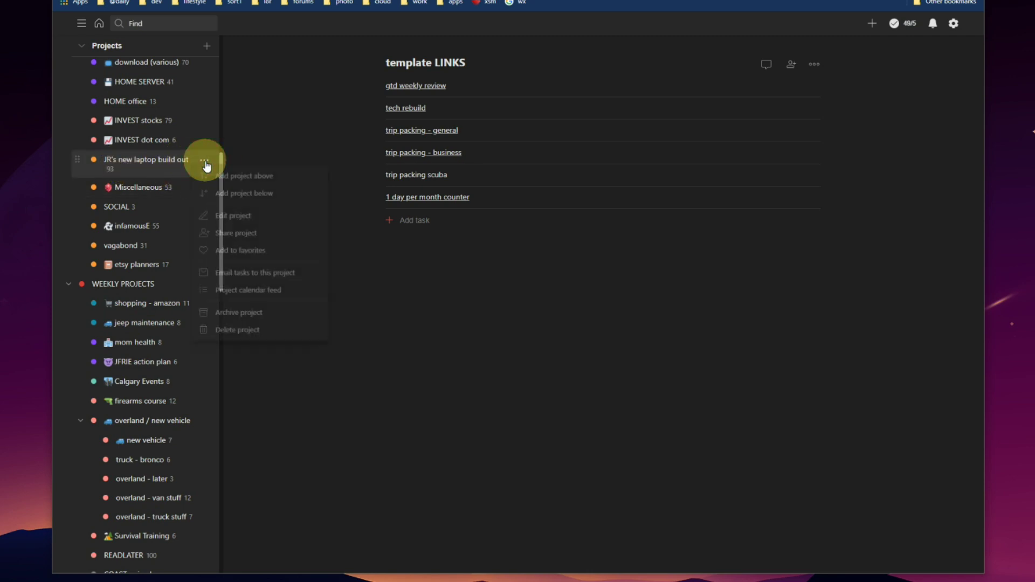
click(222, 331)
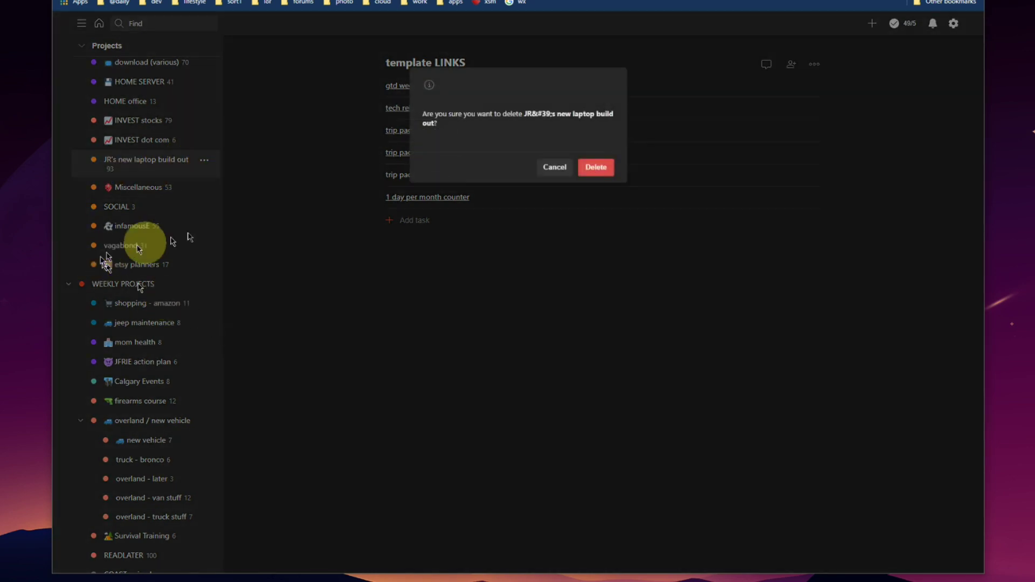
click(595, 167)
scroll(183, 194, down, 15)
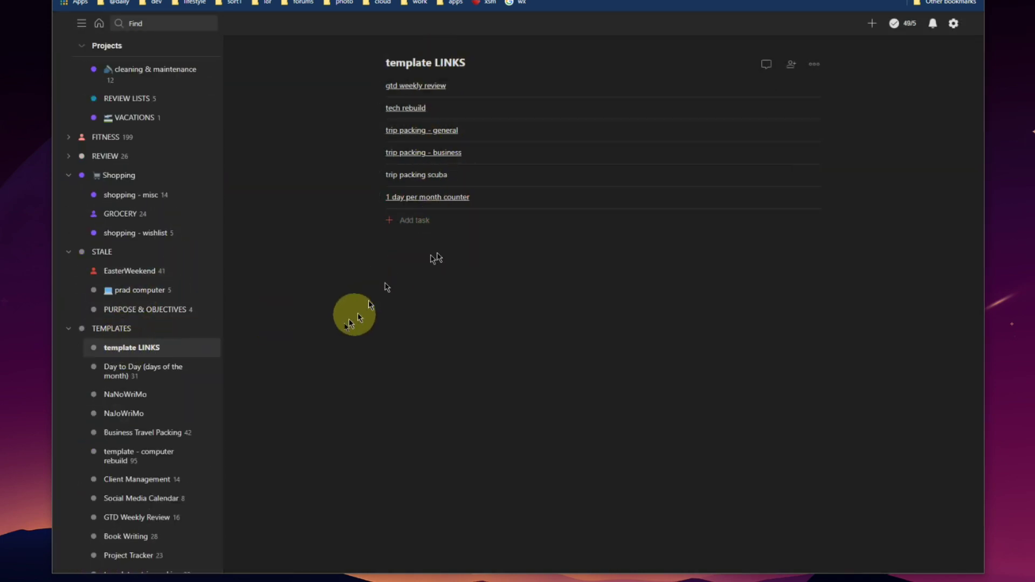
Export Client Management as a shareable template URL and copy that URL to the clipboard
scroll(204, 369, down, 1)
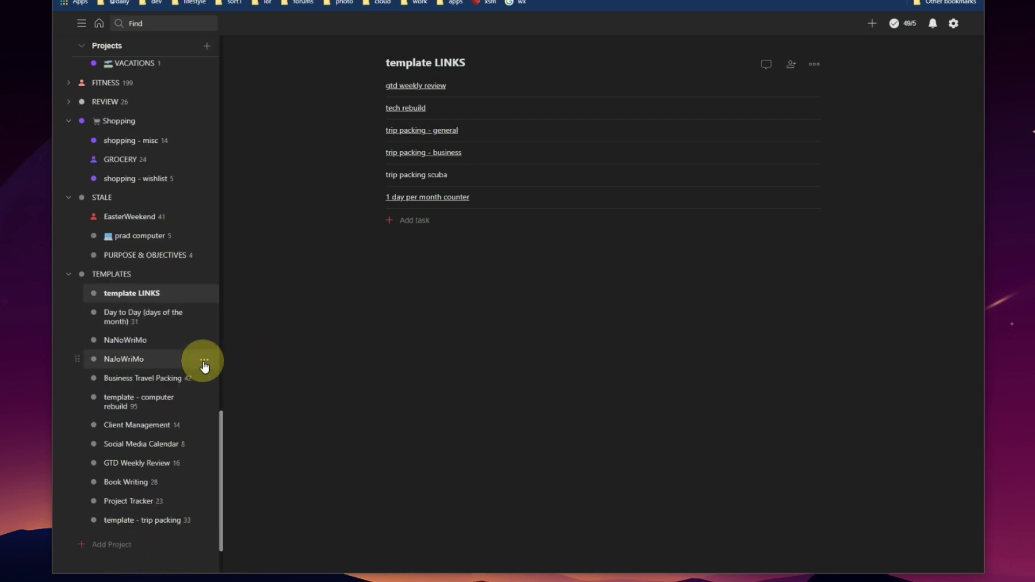
click(123, 427)
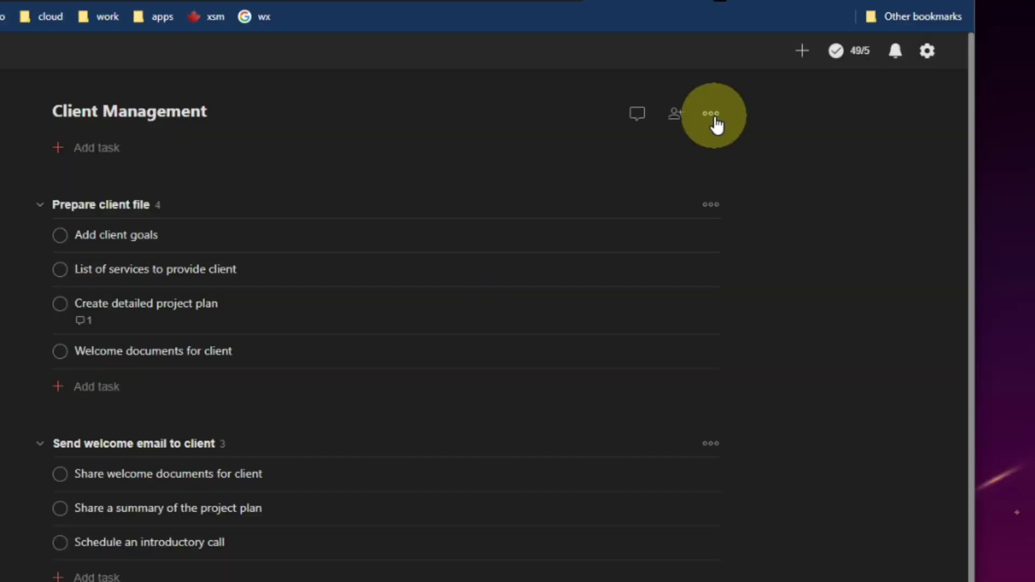
click(713, 116)
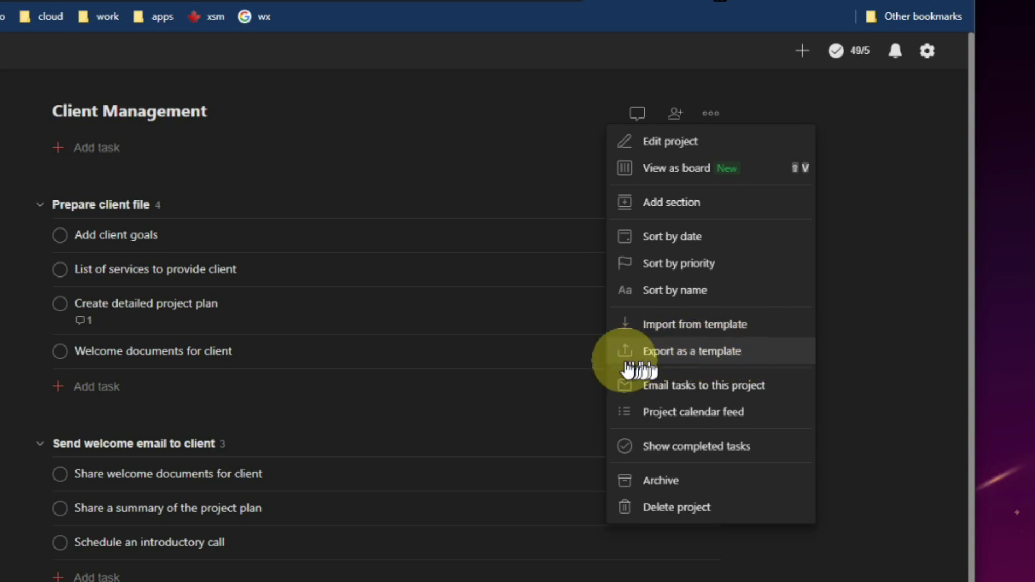
click(711, 355)
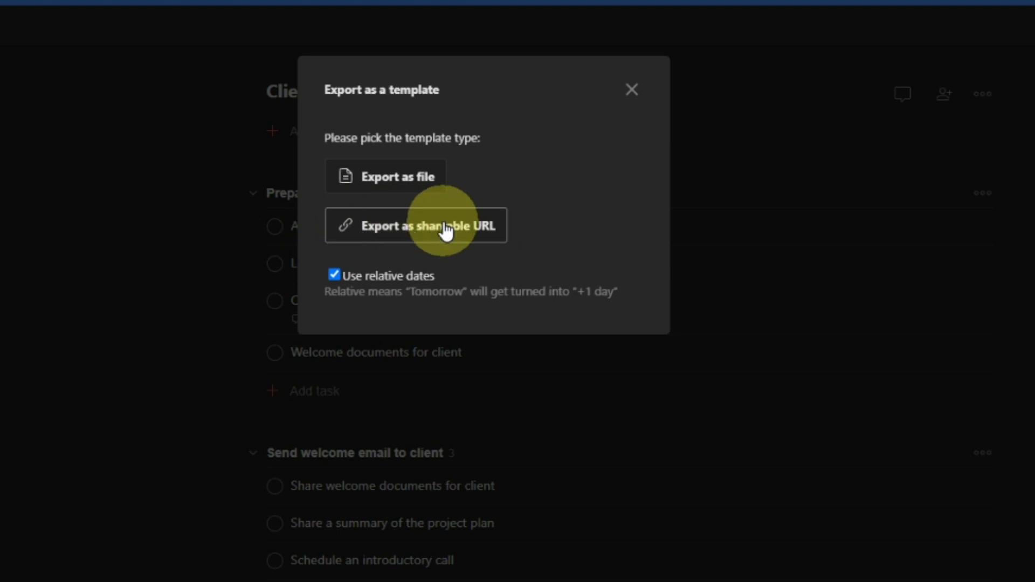
click(445, 230)
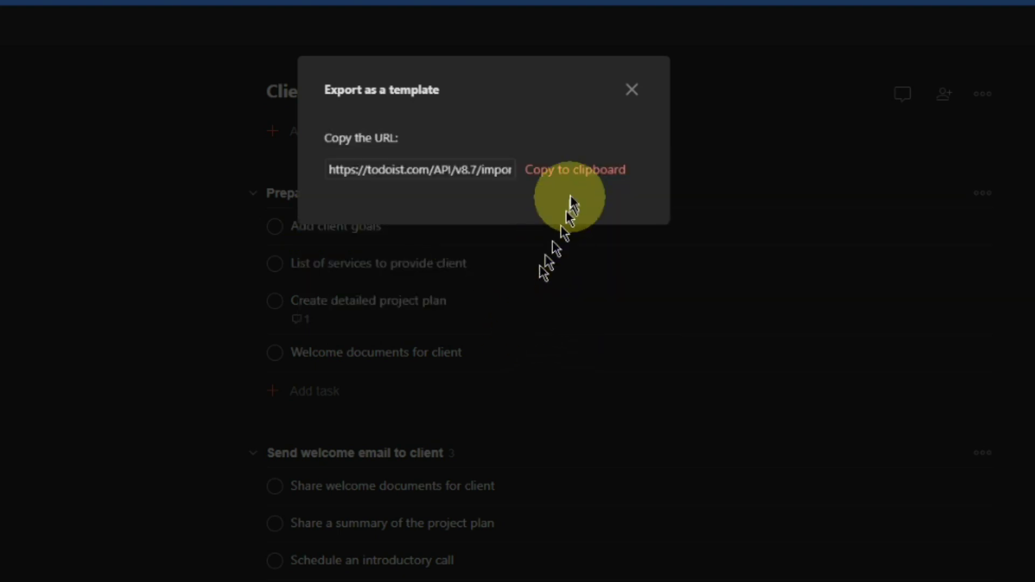
drag(399, 170, 526, 173)
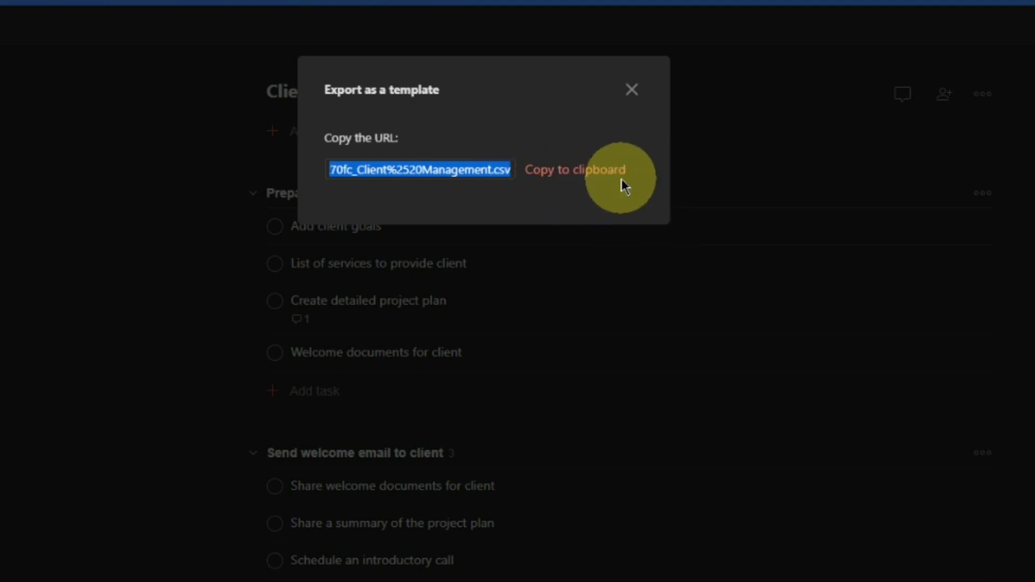
click(588, 177)
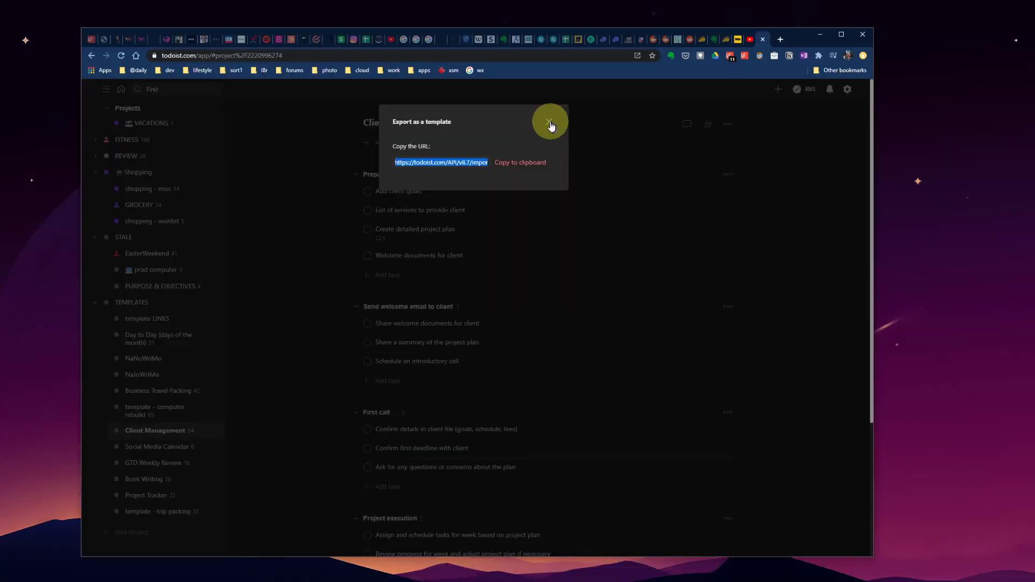
click(632, 90)
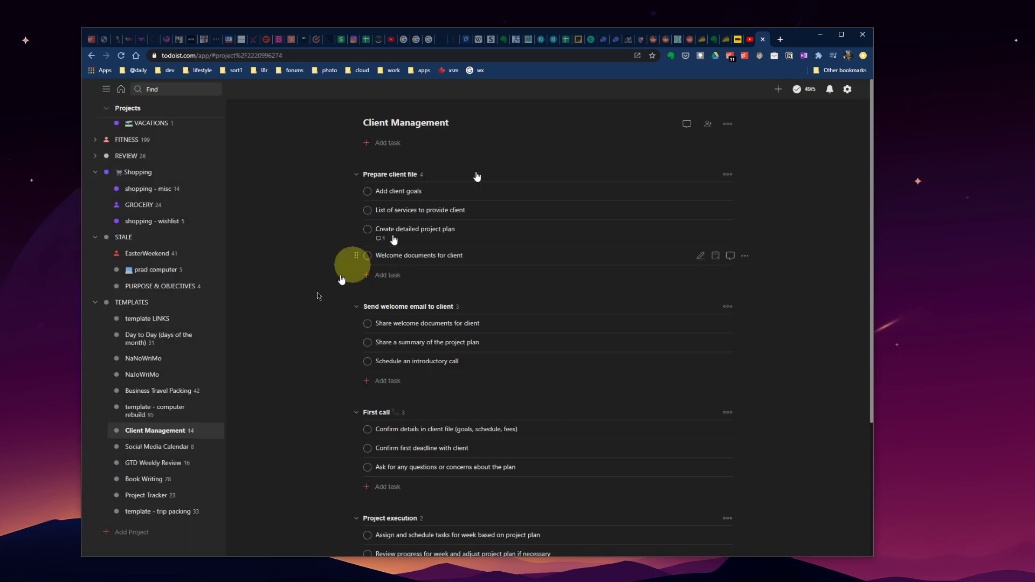
Add a throwaway test task 'this is a task' to template LINKS
click(146, 319)
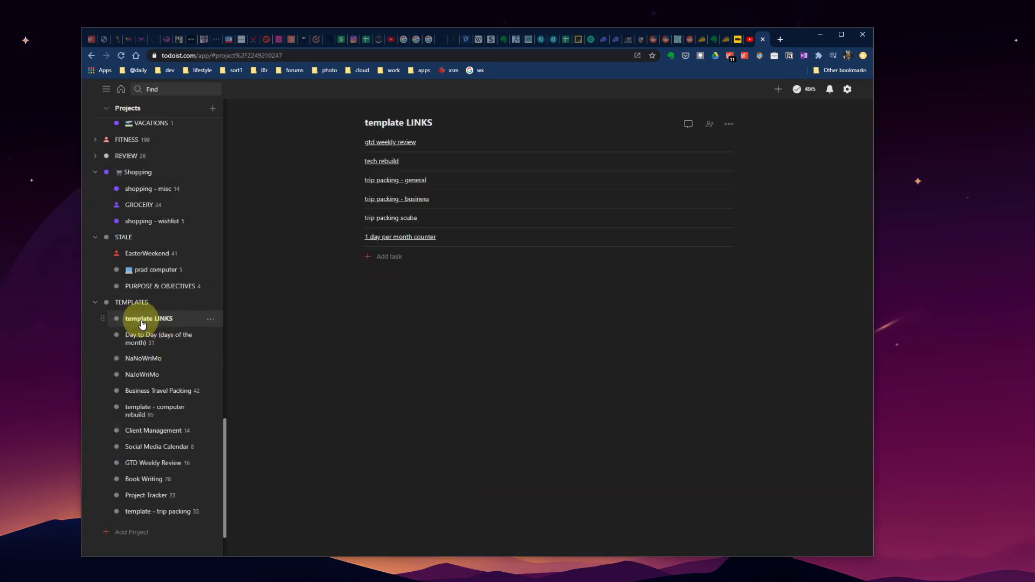
click(383, 262)
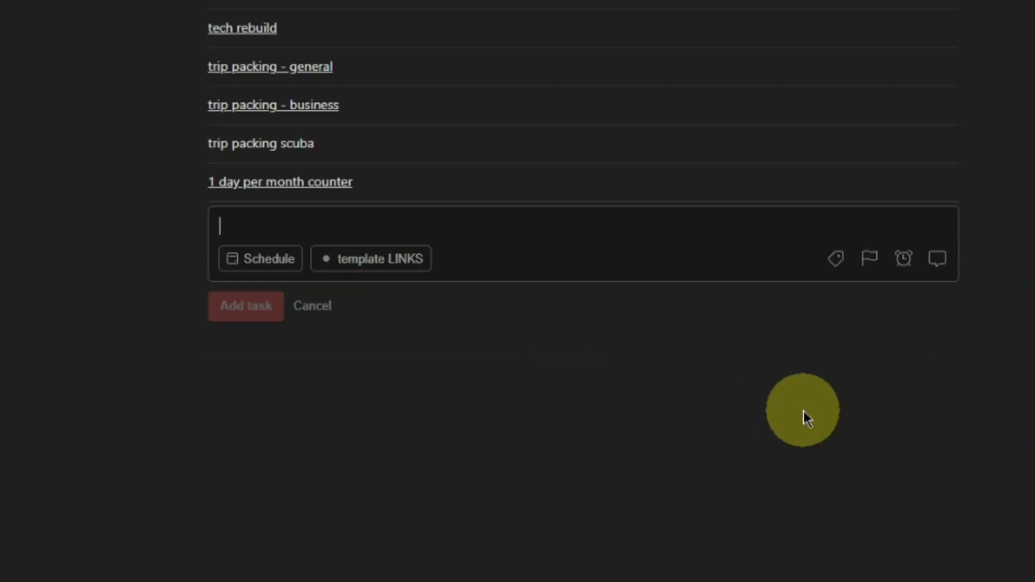
text(*)
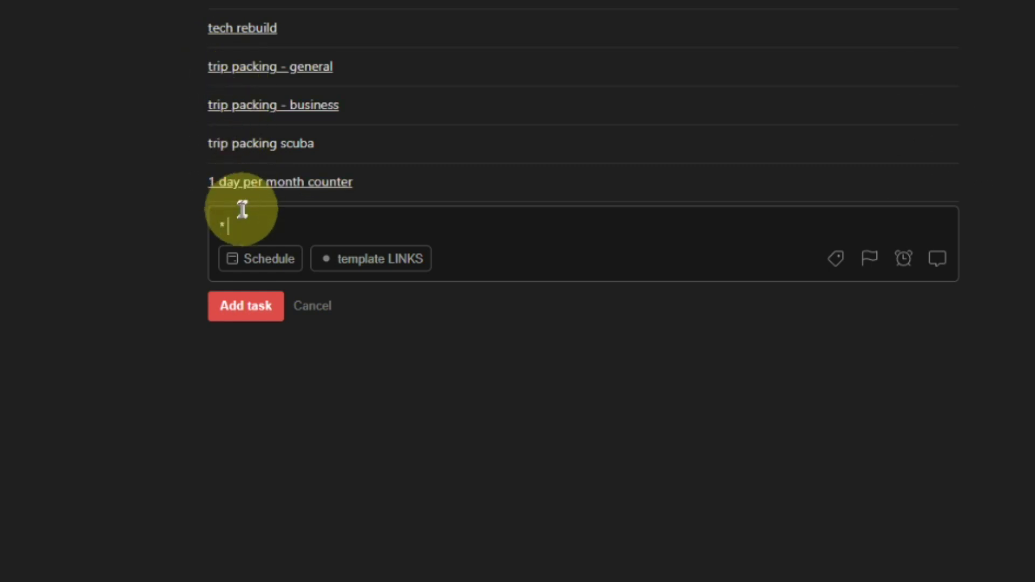
key(BackSpace)
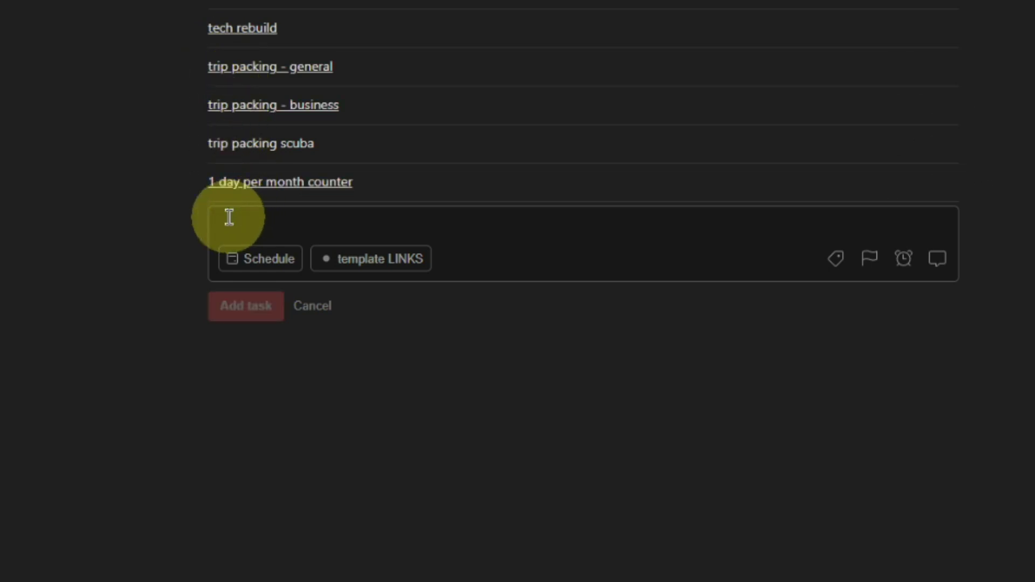
text(this is a task)
key(Return)
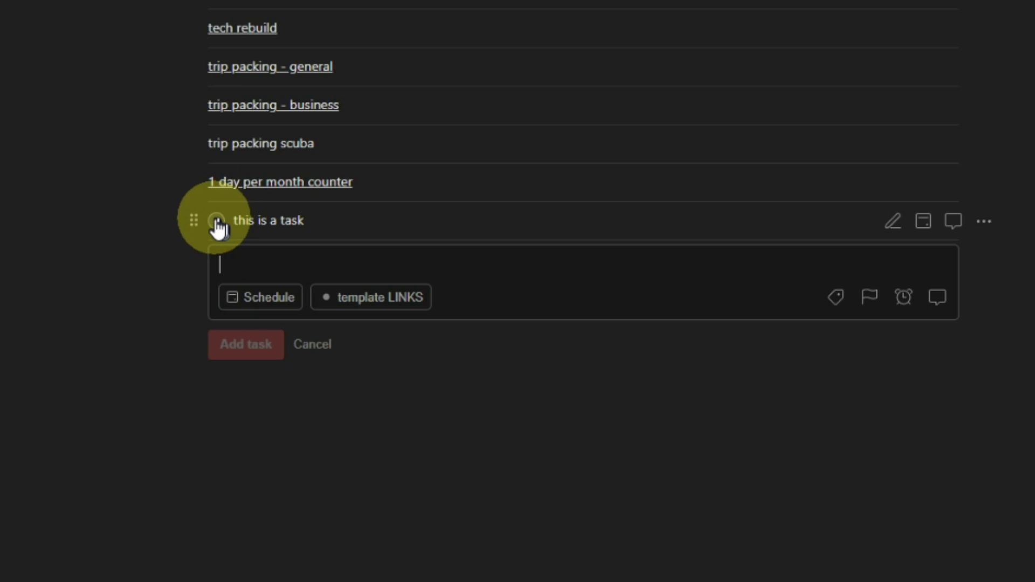
Complete the test task and start a new task beginning with '*'
click(217, 229)
click(217, 229)
click(245, 224)
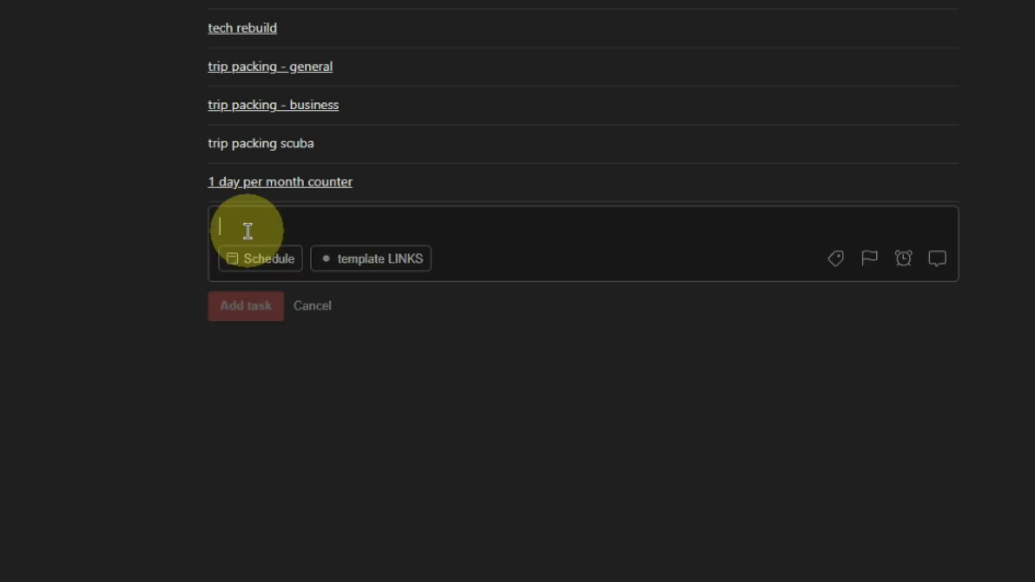
text(*)
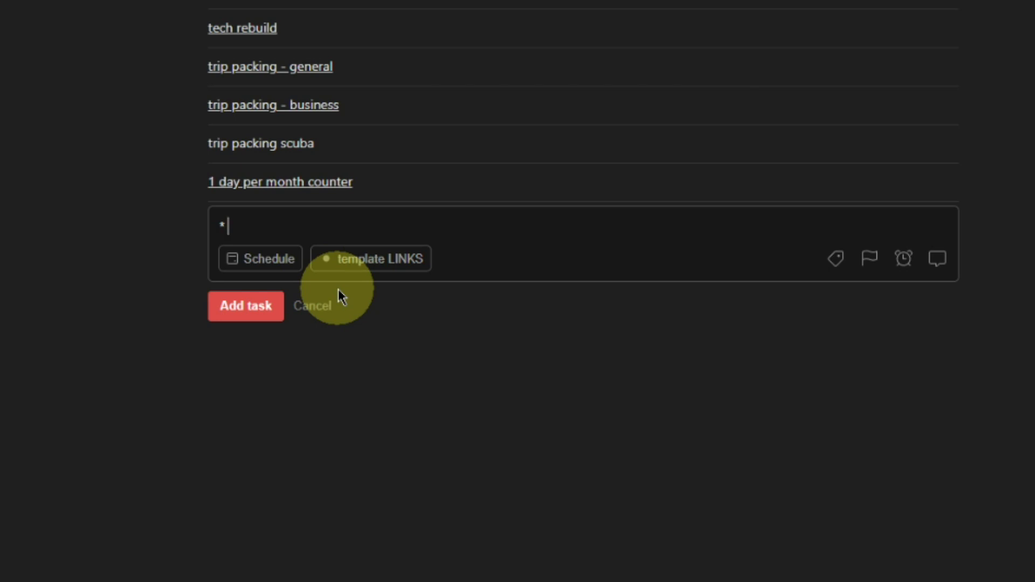
Add a 'client management list' task containing the pasted Client Management template URL, then open its details
right_click(254, 222)
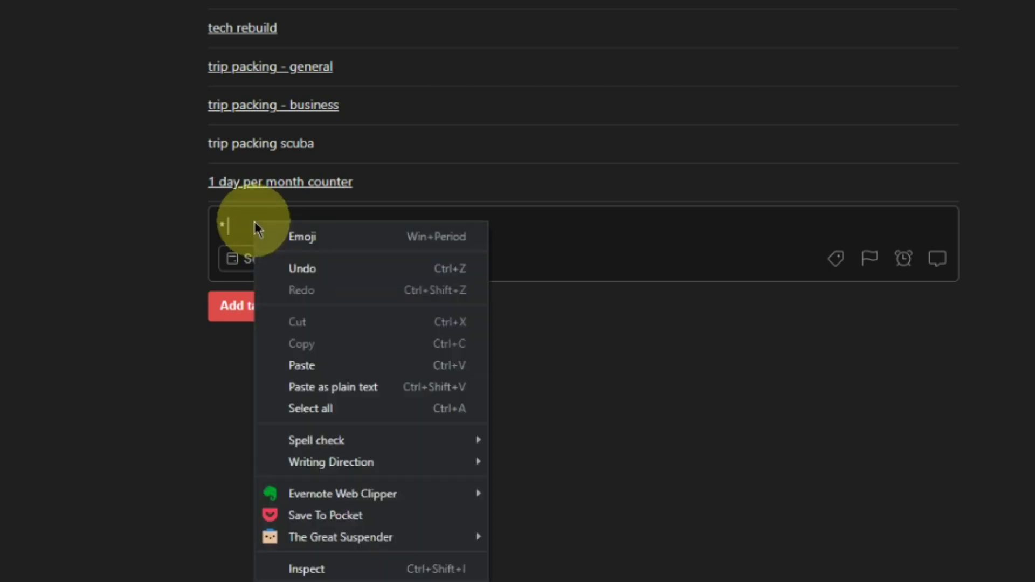
click(309, 365)
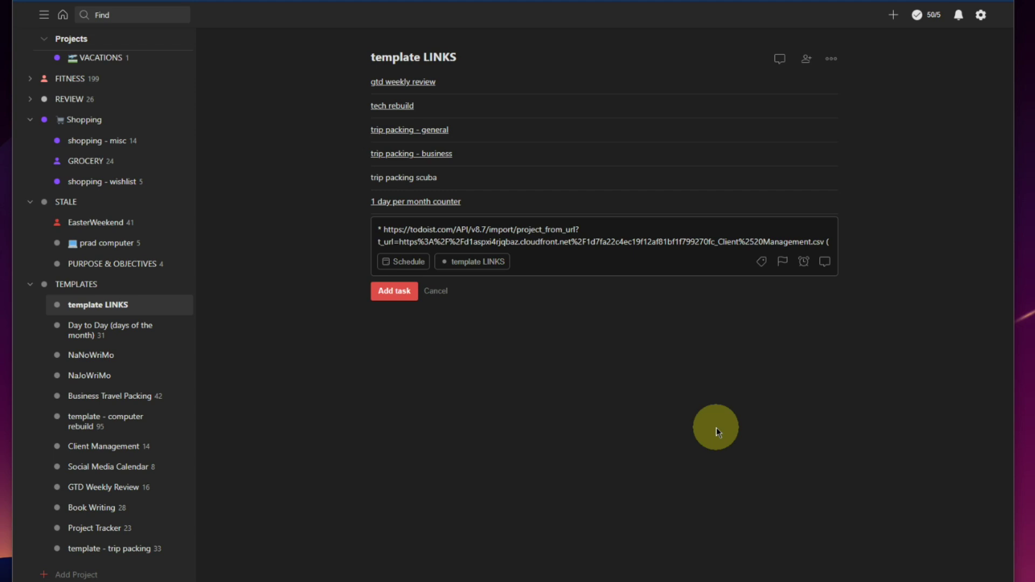
text(client management list ))
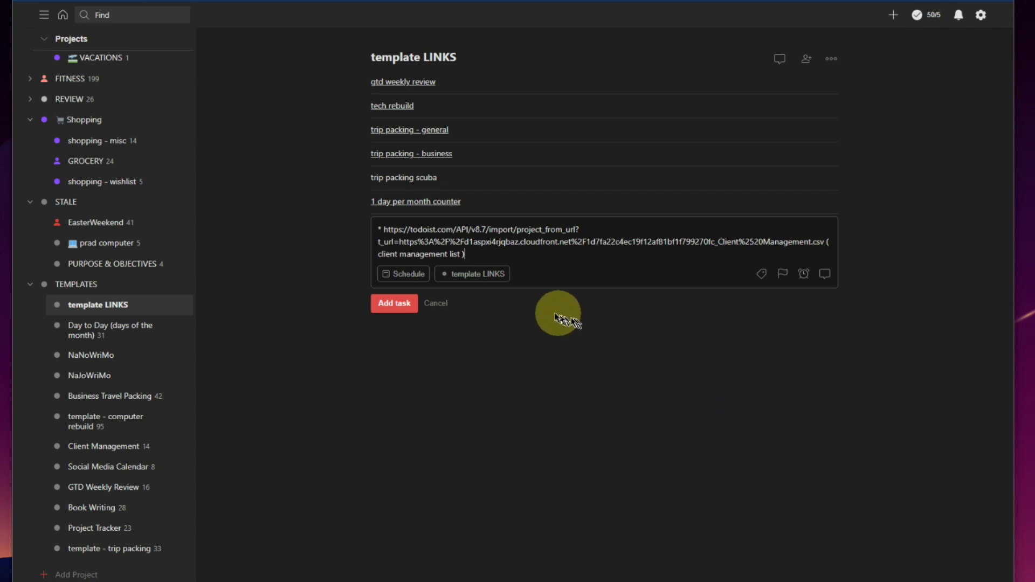
click(397, 304)
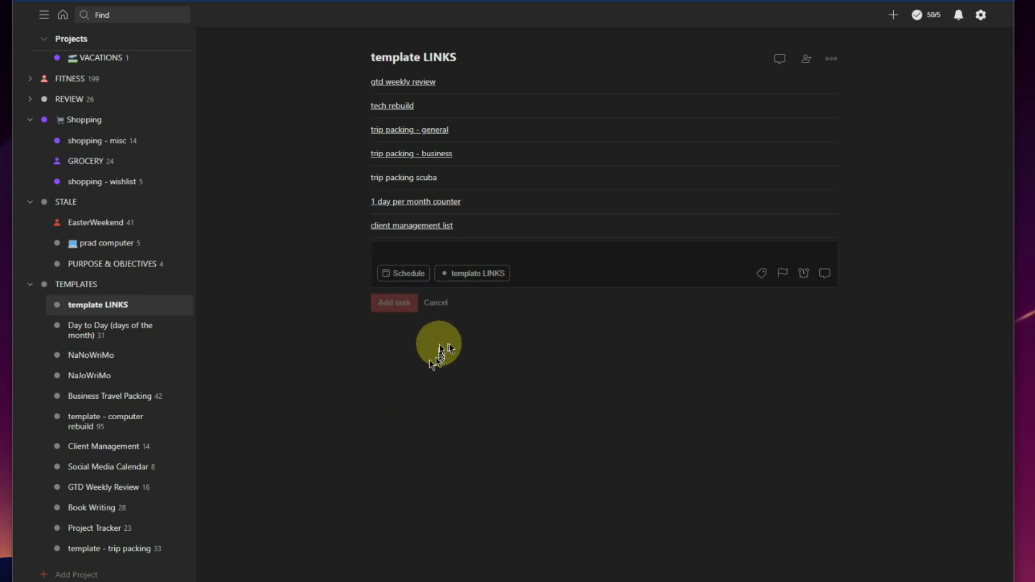
click(435, 302)
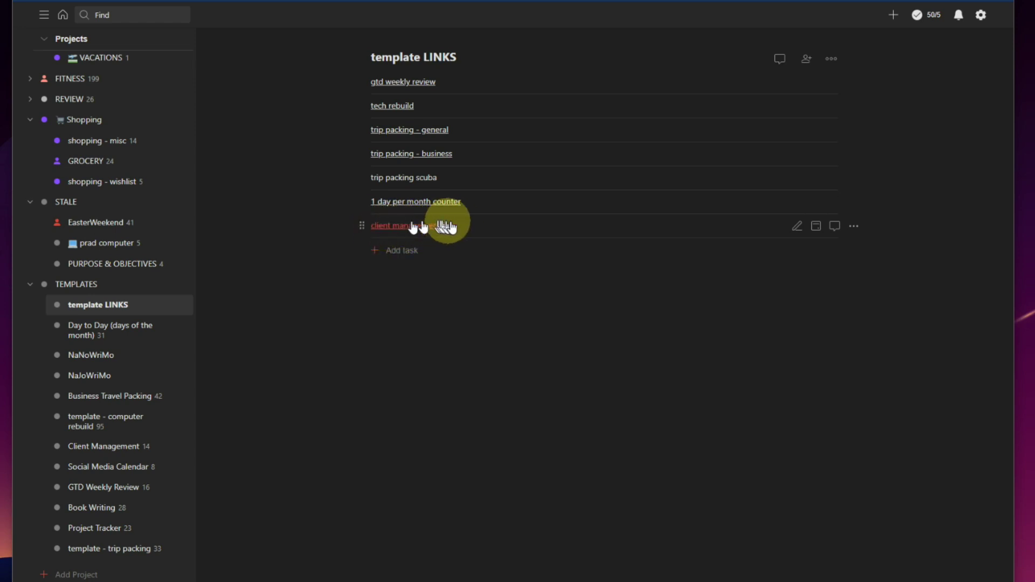
click(560, 232)
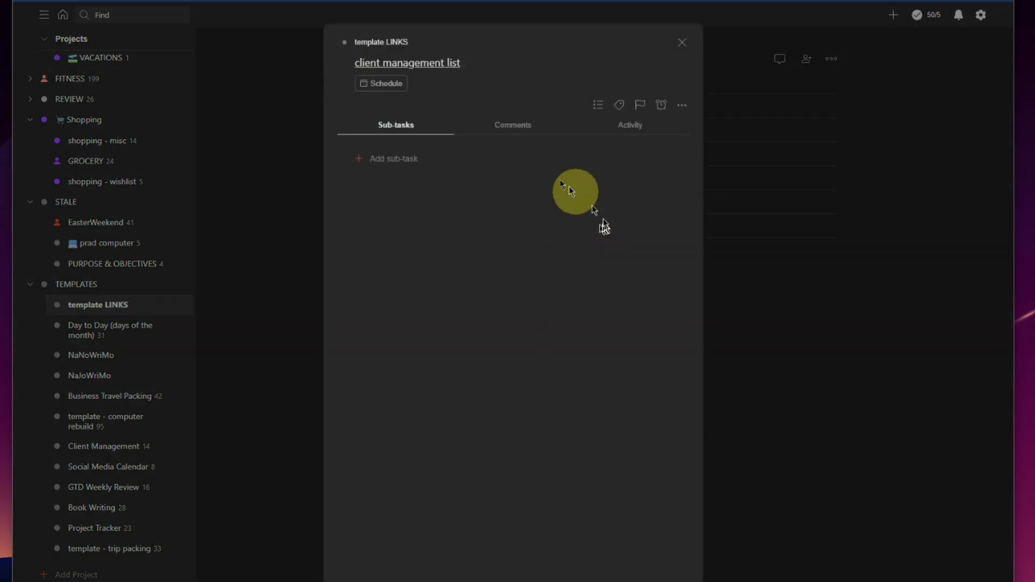
Check the client management list task's text and label, then close its detail view
click(490, 63)
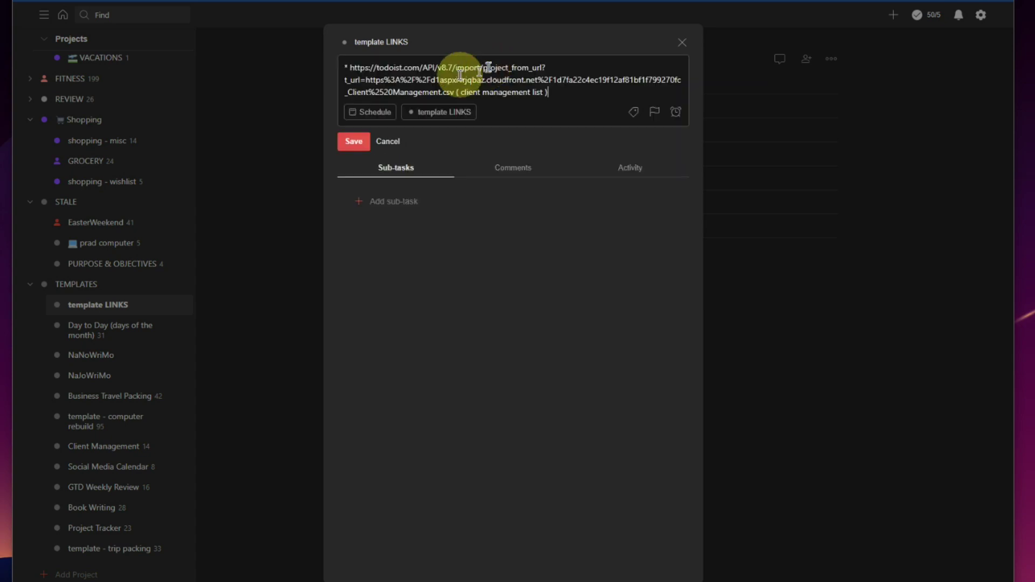
click(346, 67)
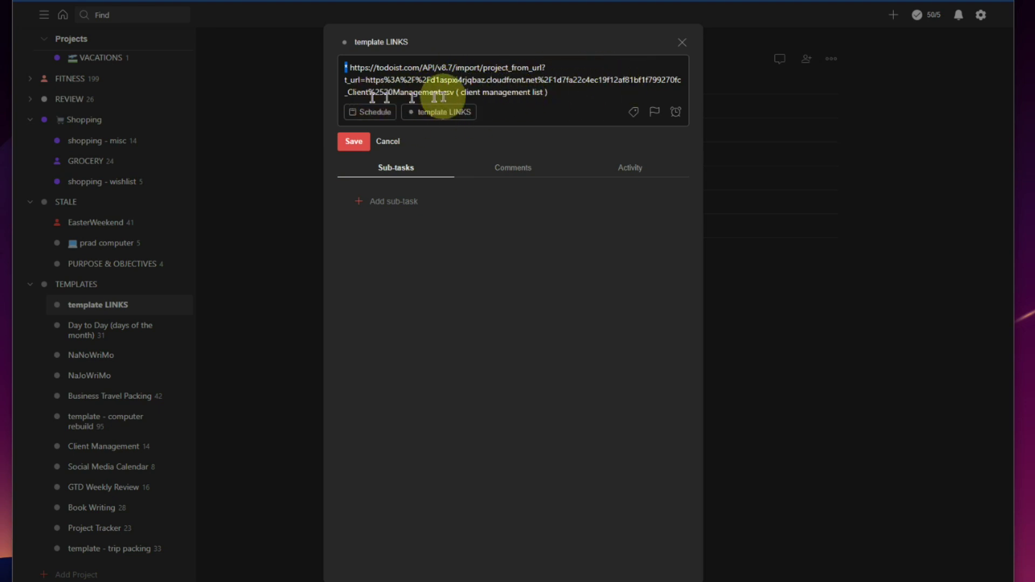
drag(459, 92, 543, 92)
click(402, 160)
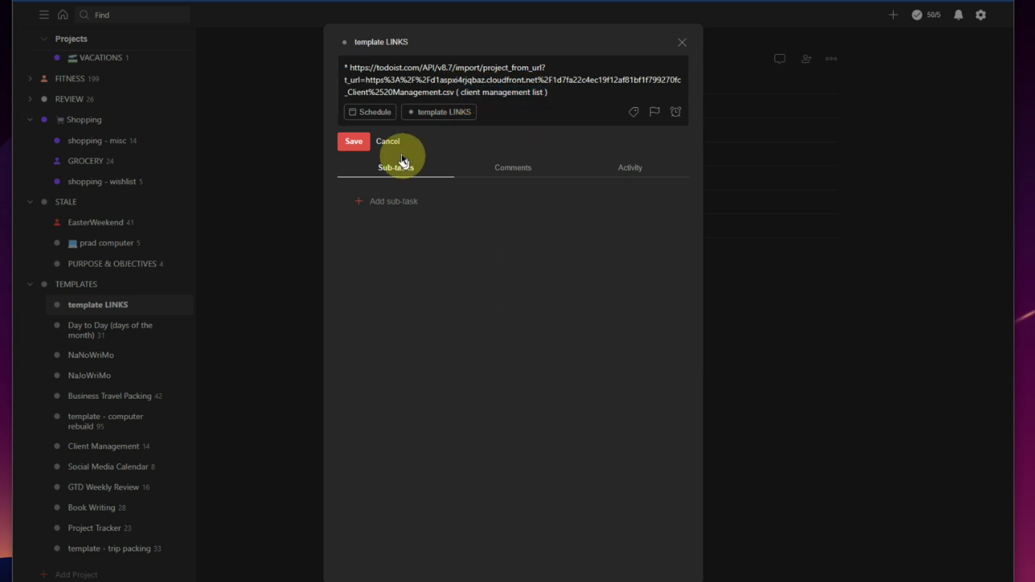
key(Escape)
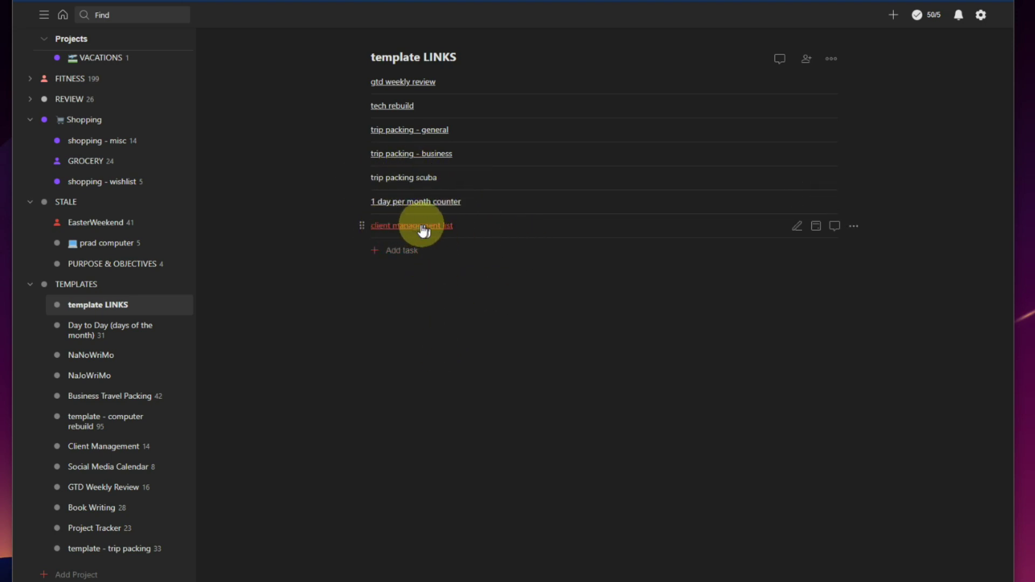
Export the Client Management project as a shareable template URL and copy it
click(95, 448)
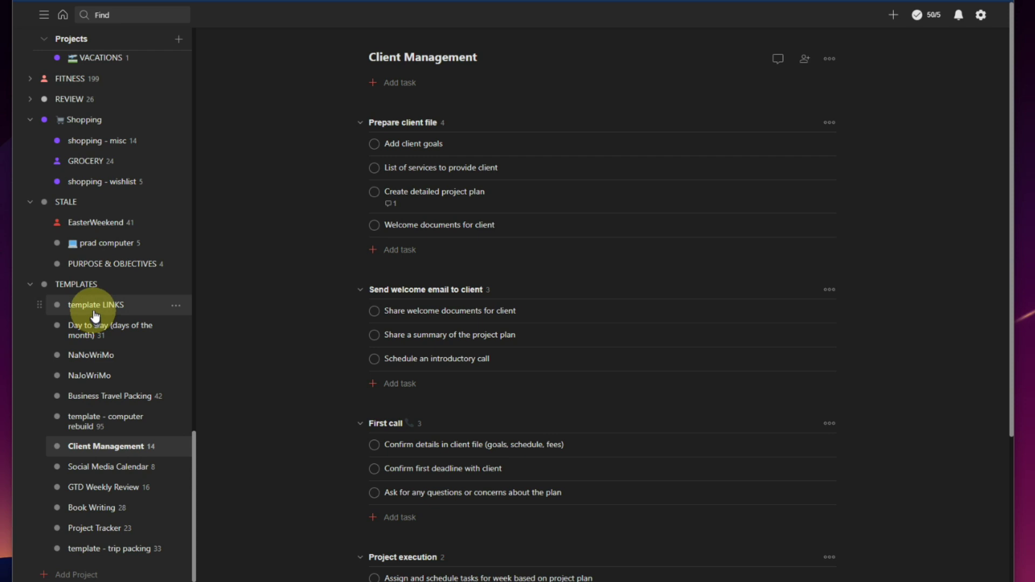
click(827, 59)
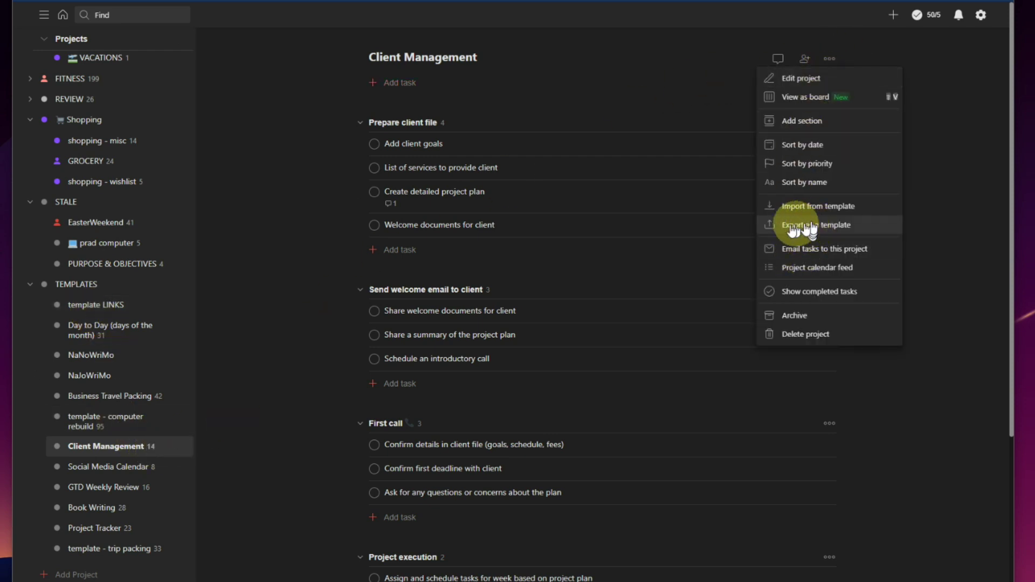
click(824, 225)
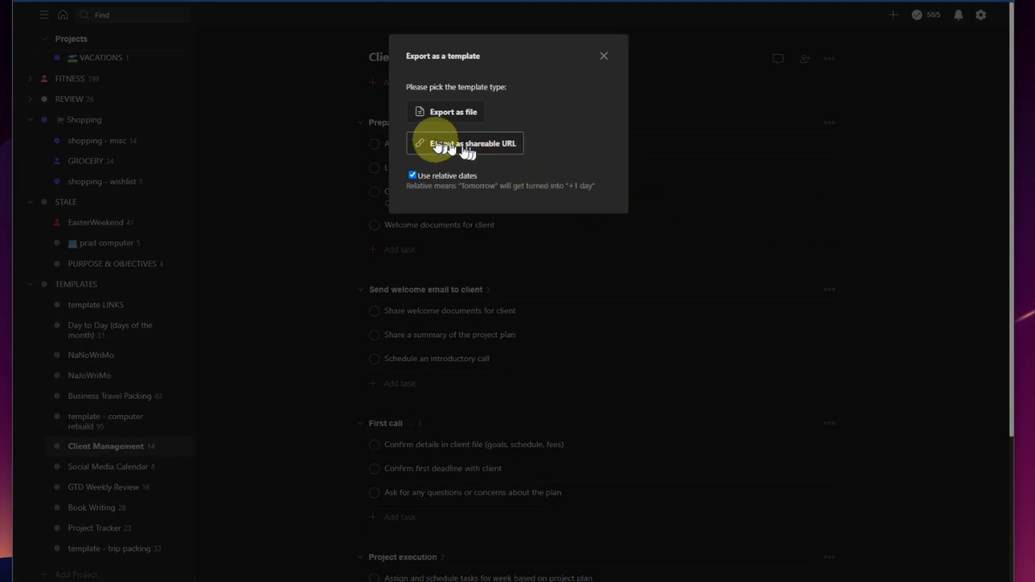
click(507, 142)
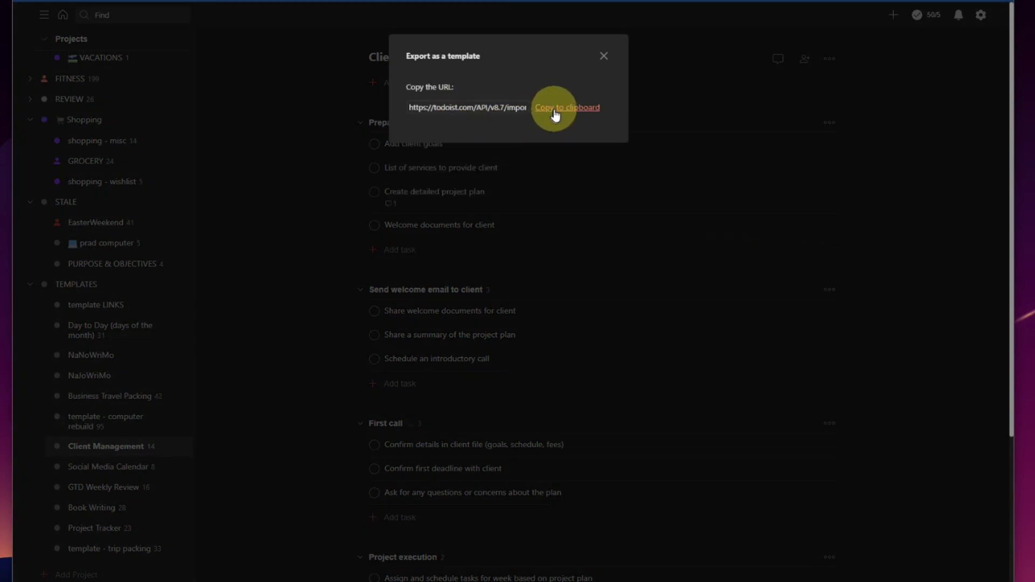
click(604, 56)
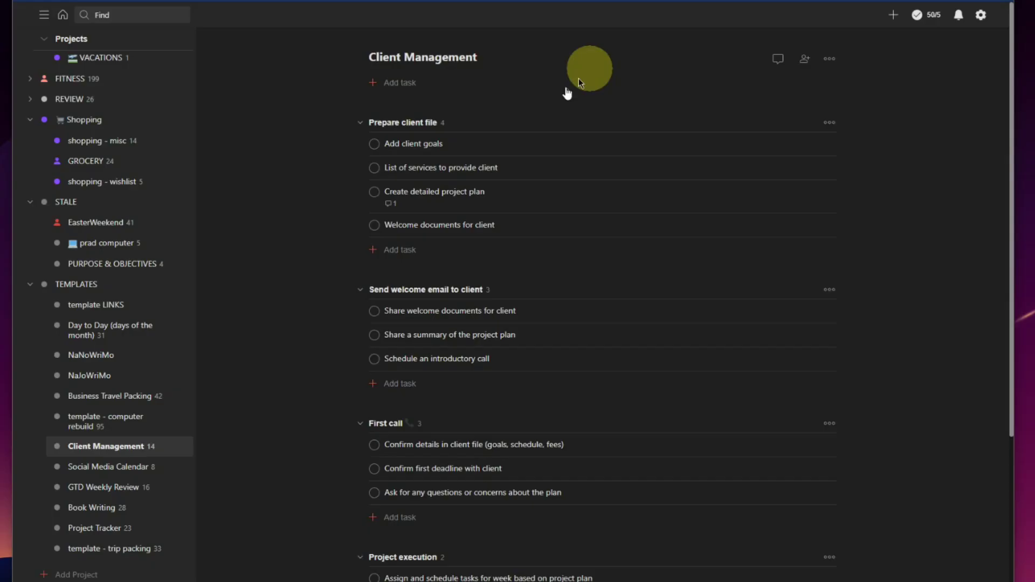
From template LINKS, use the client management list link to import the template as a project
click(115, 310)
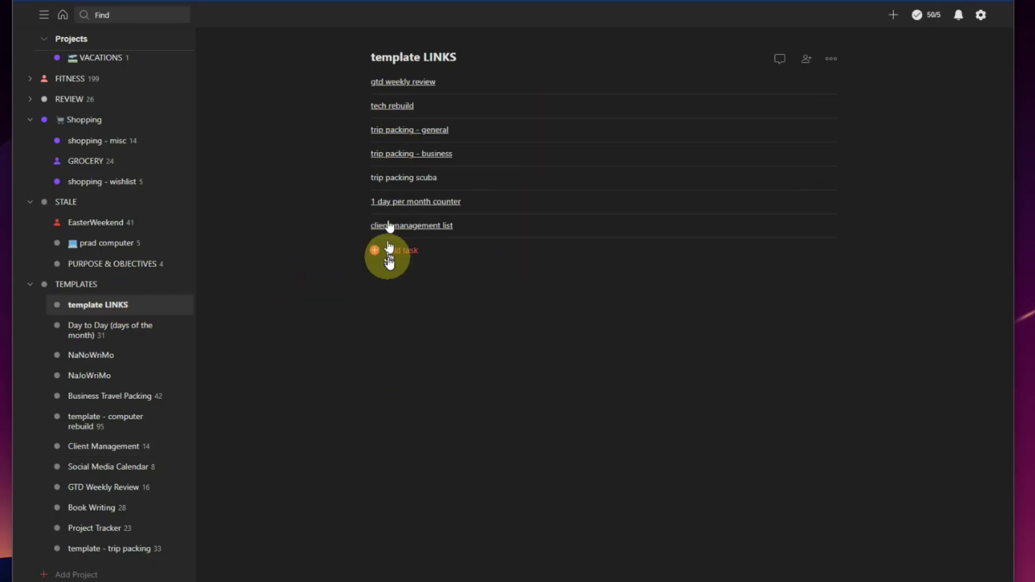
click(434, 231)
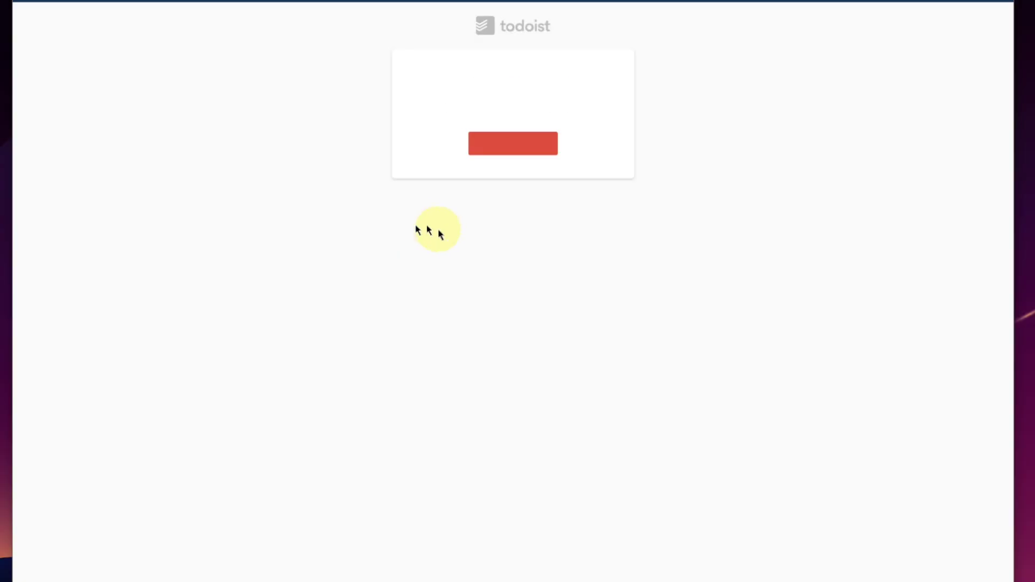
click(534, 153)
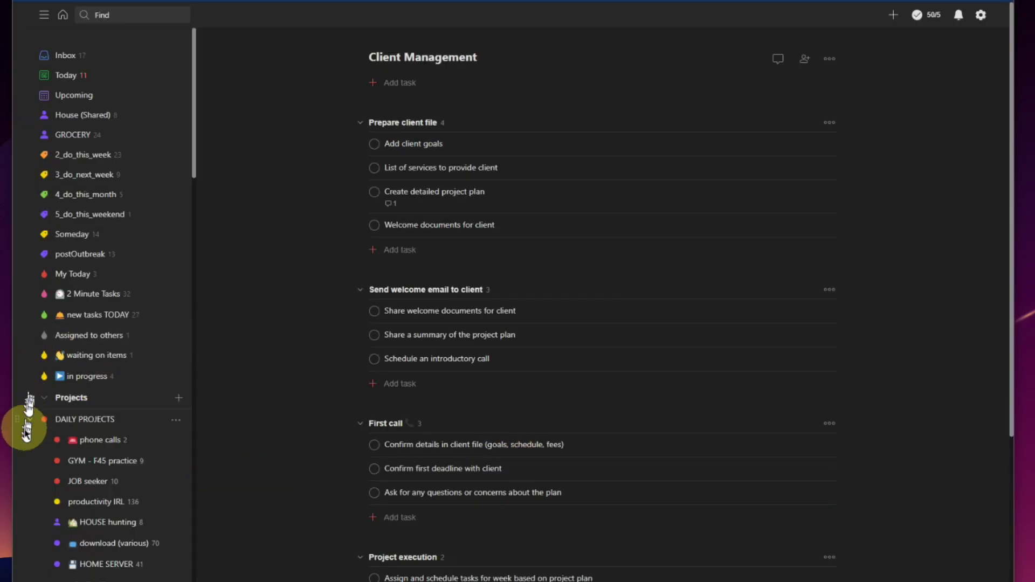
Open Edit project for the imported Client Management copy at the bottom of the sidebar
scroll(26, 431, down, 20)
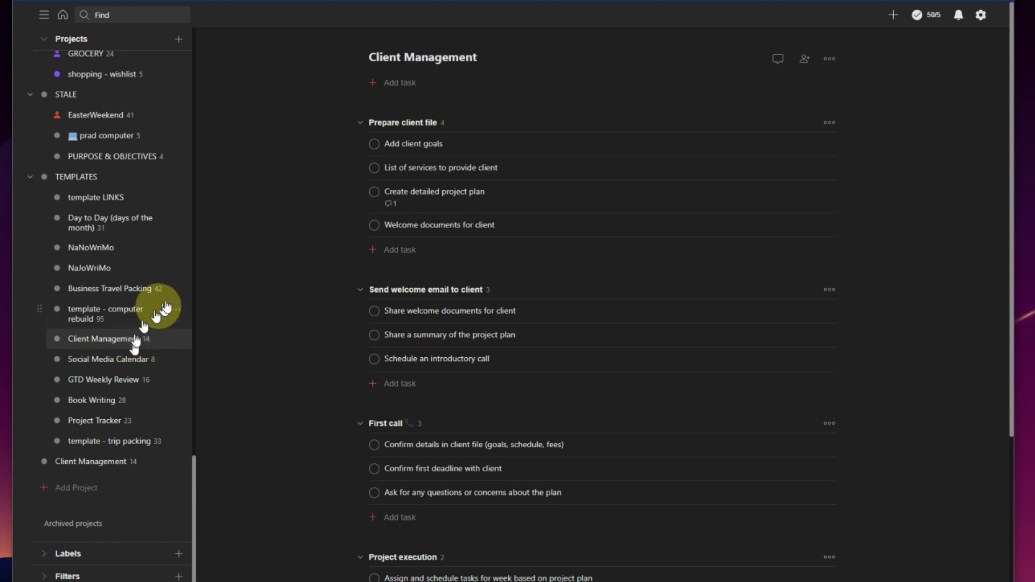
click(102, 198)
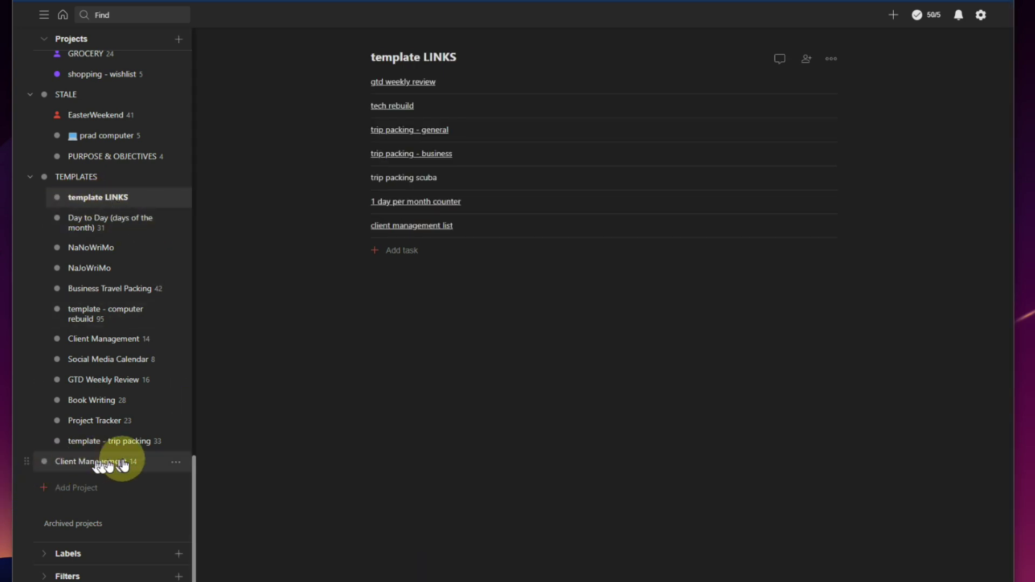
click(174, 463)
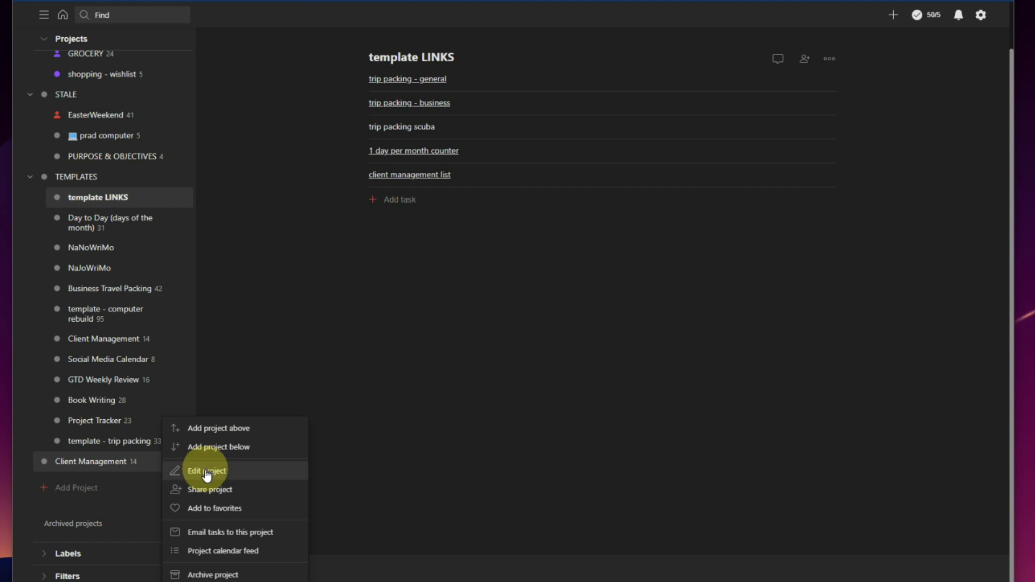
click(205, 470)
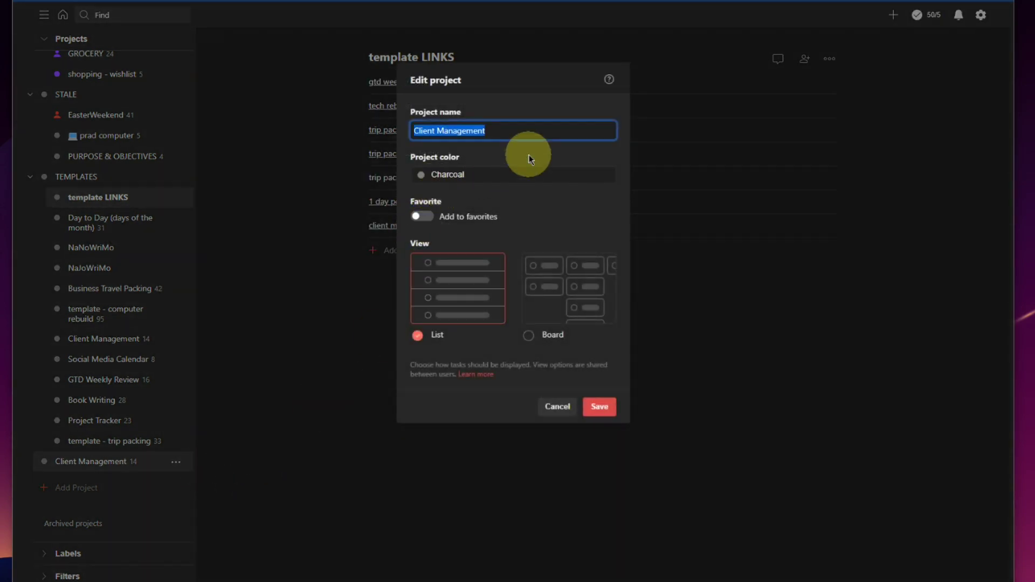
Rename the copy 'New Client -' plus the client's name, colour it Orange, save, and open it
text(ew Client - John)
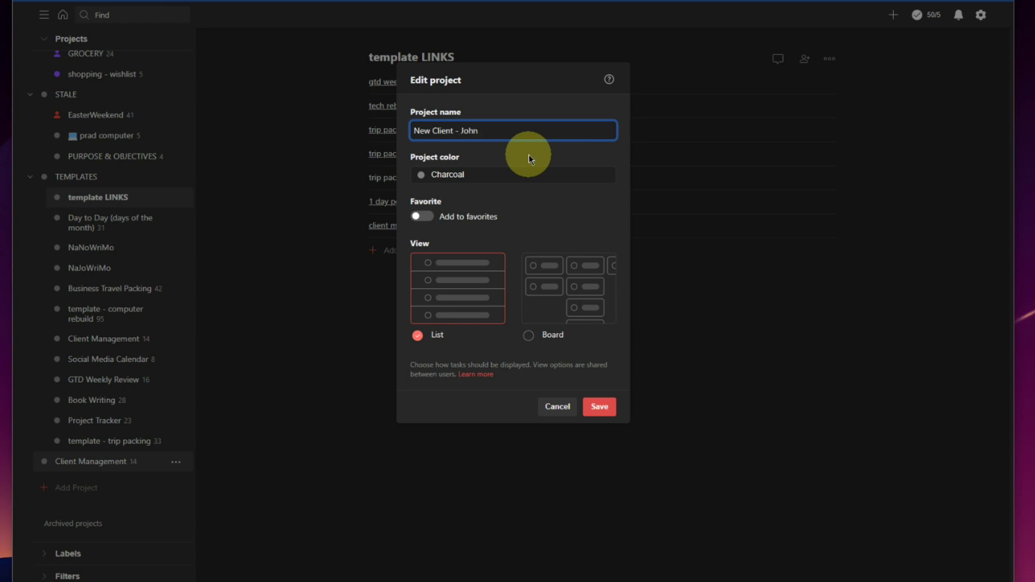
text( Doe)
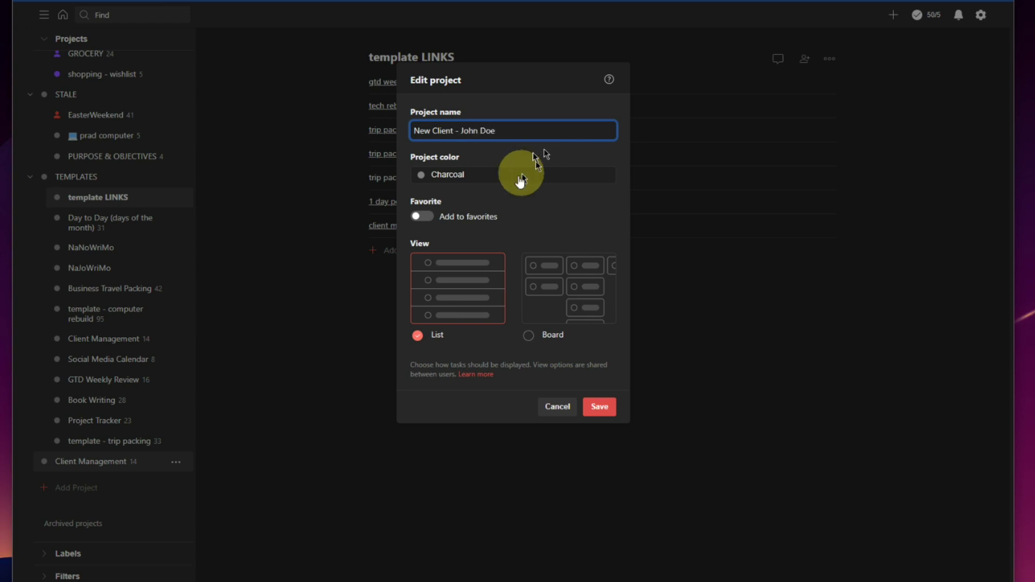
click(446, 178)
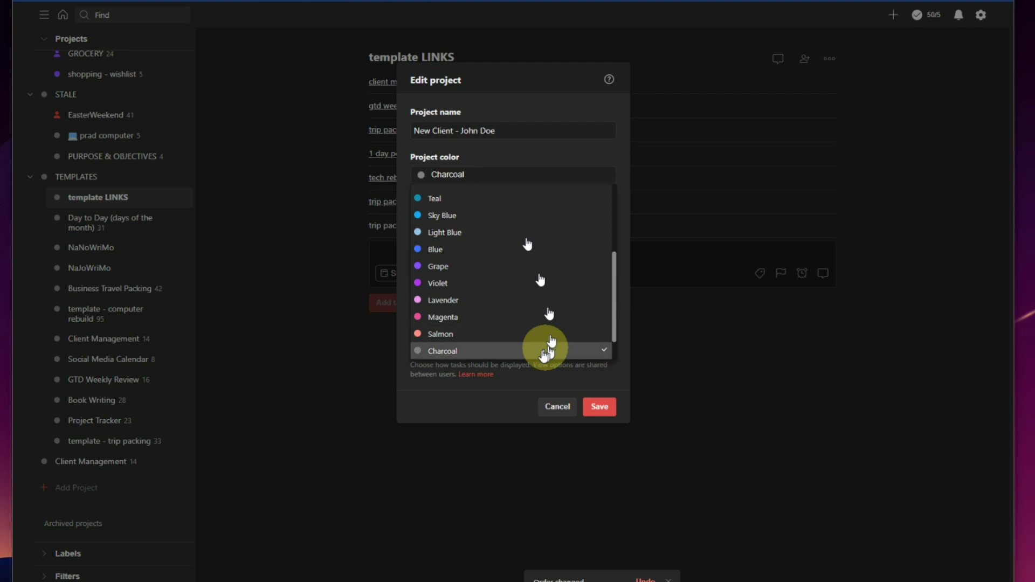
scroll(515, 292, up, 3)
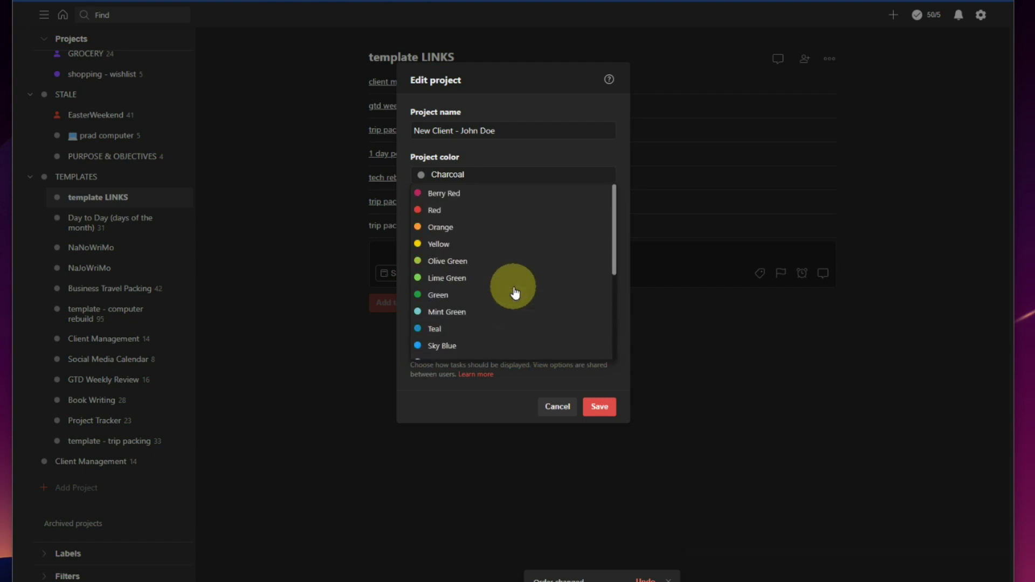
click(474, 227)
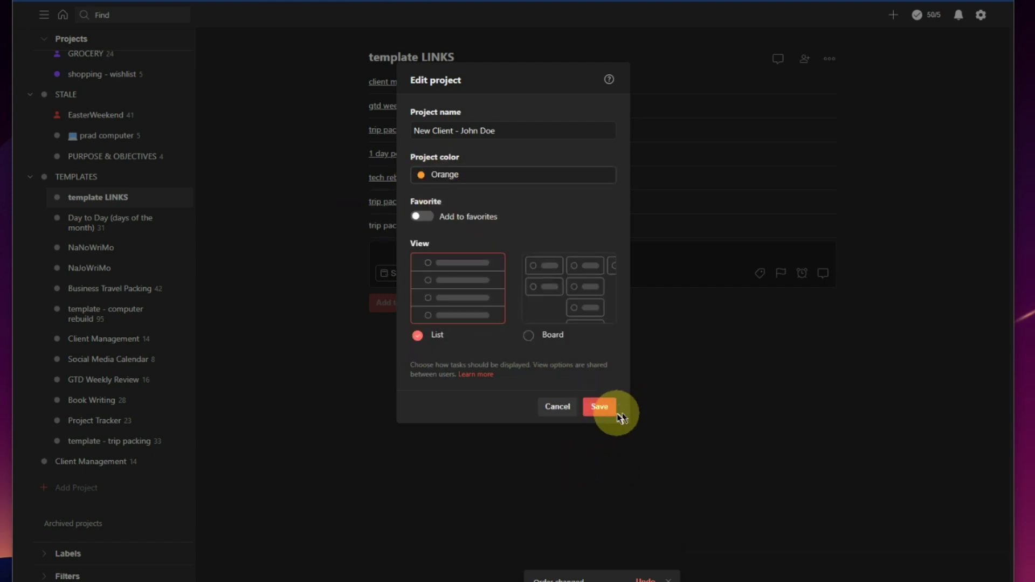
click(601, 411)
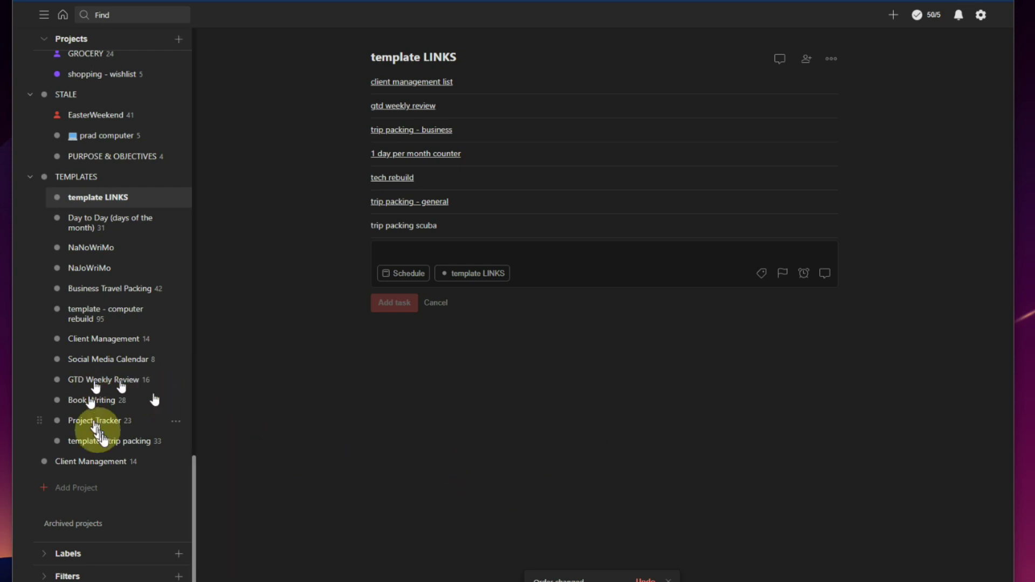
click(62, 461)
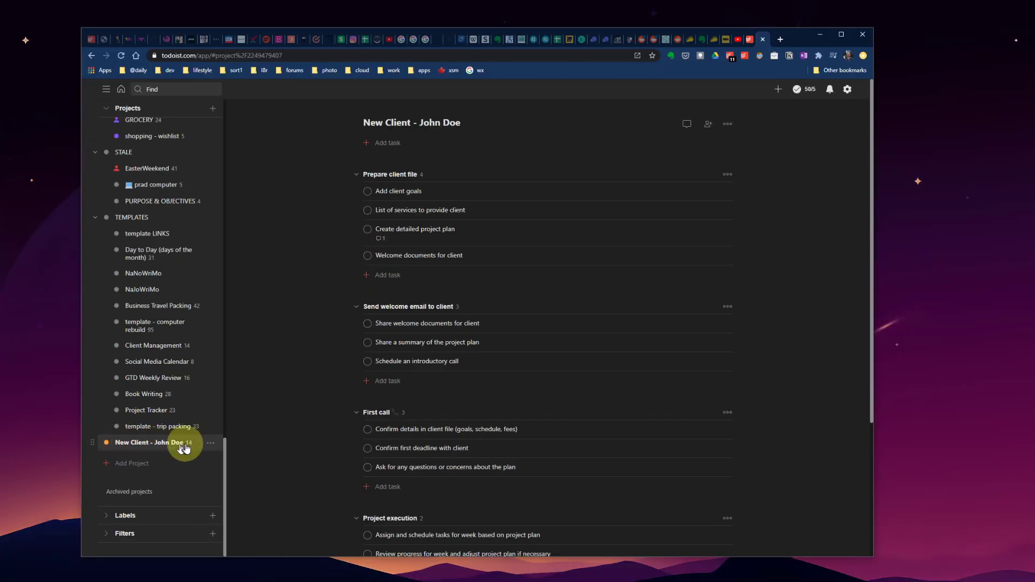
Move the New Client project under WORK and change its colour from Orange to Green
drag(92, 442, 118, 438)
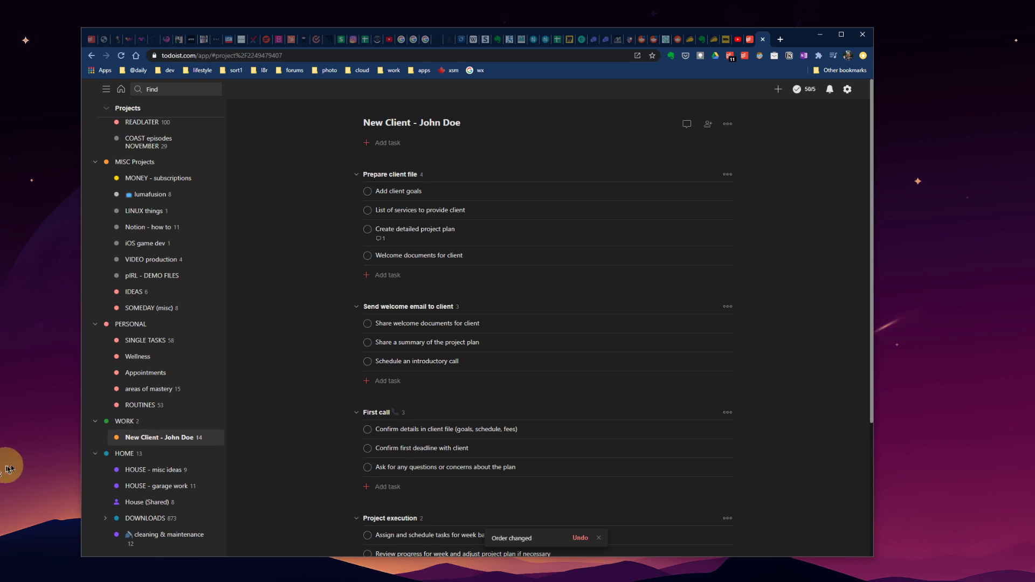
click(210, 438)
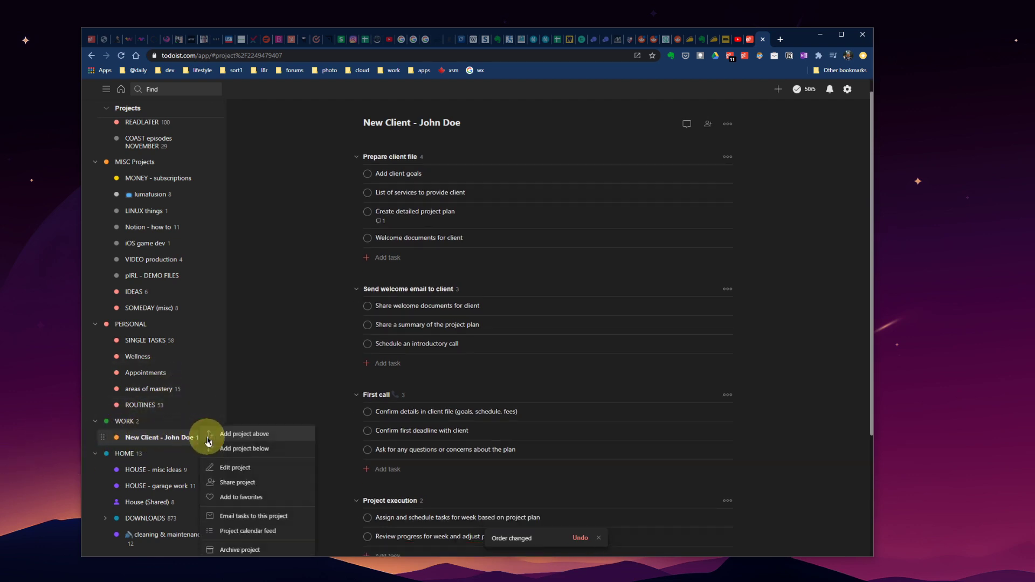
click(244, 433)
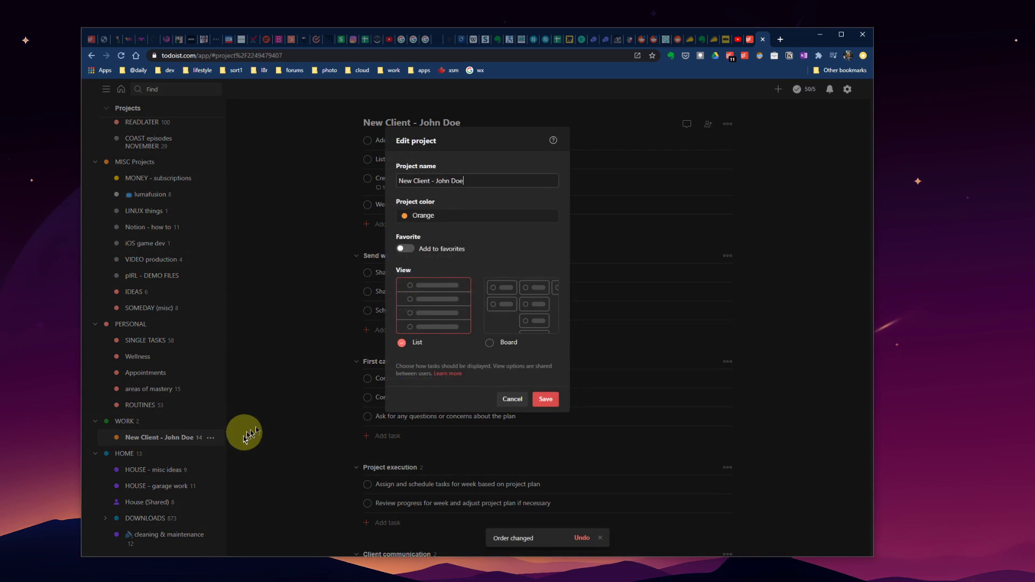
click(435, 209)
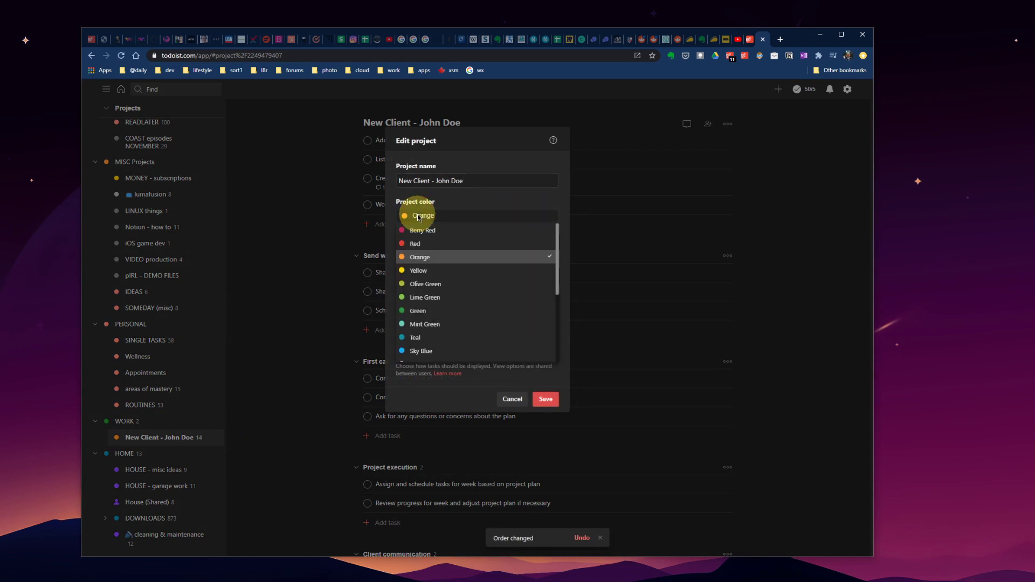
click(412, 312)
click(544, 399)
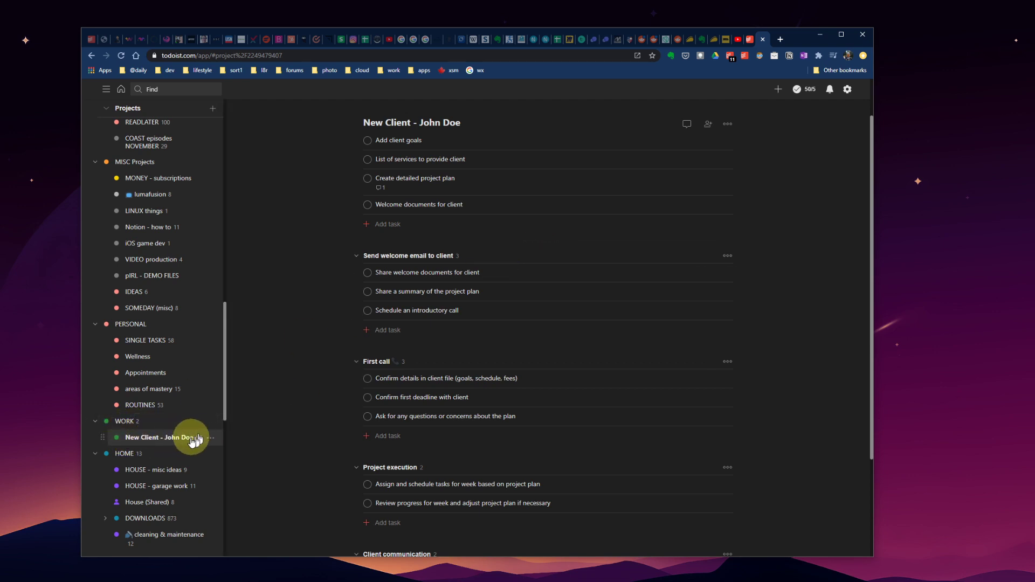
Delete the demo New Client project and return to the template LINKS project
drag(177, 441, 175, 342)
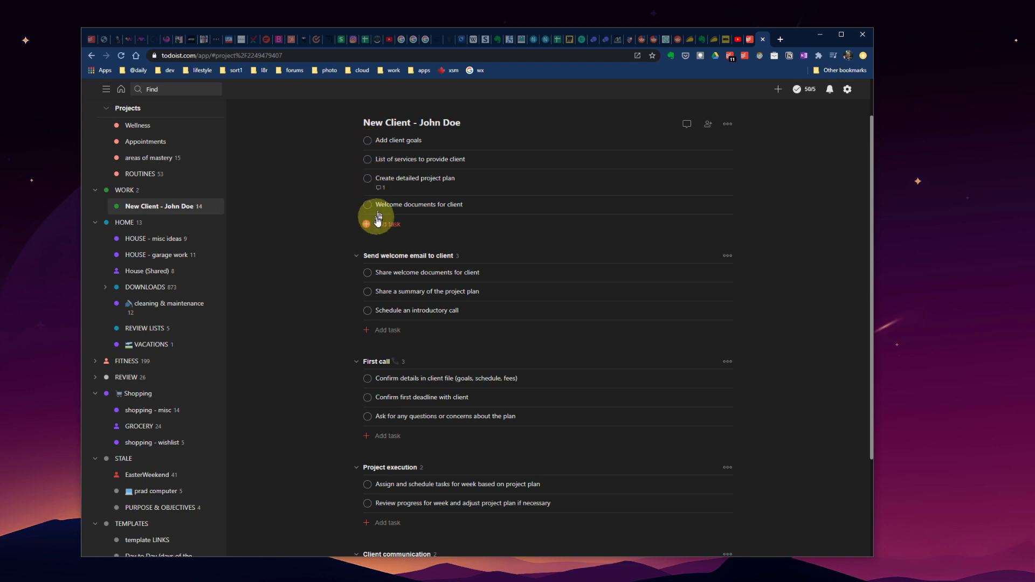
scroll(384, 355, down, 3)
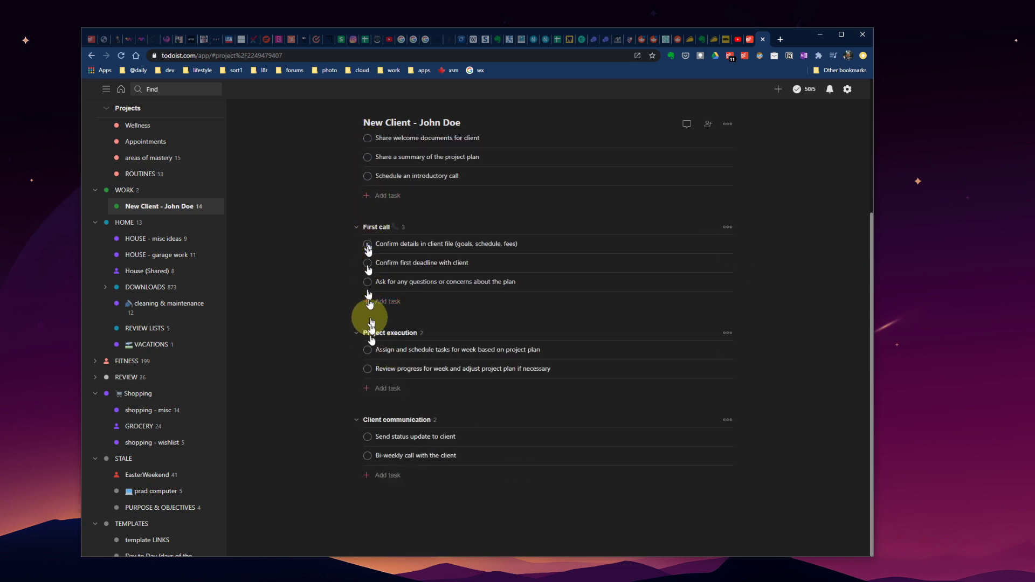
scroll(395, 312, up, 4)
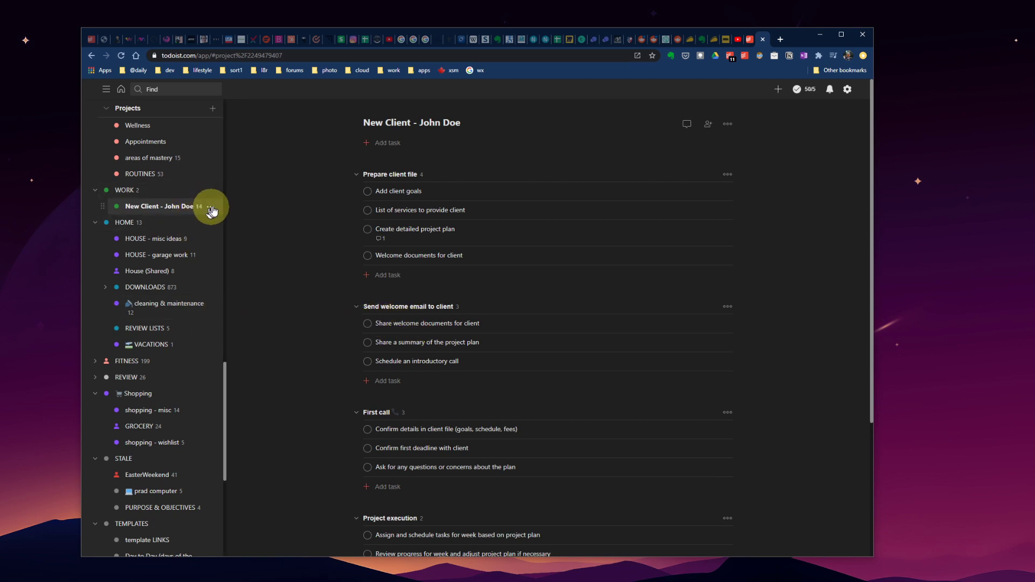
click(210, 206)
click(242, 351)
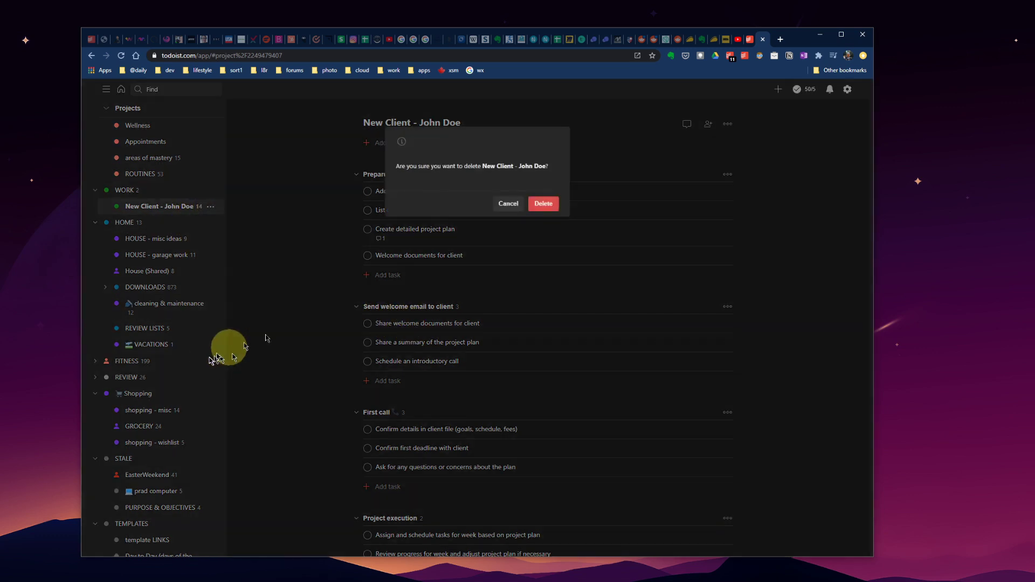
click(543, 204)
scroll(178, 388, down, 5)
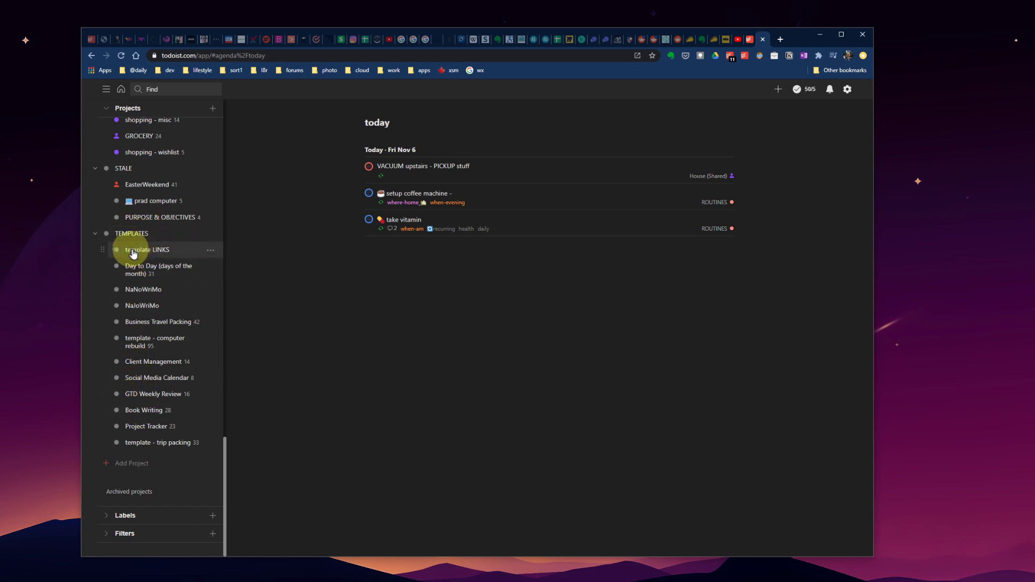
click(143, 252)
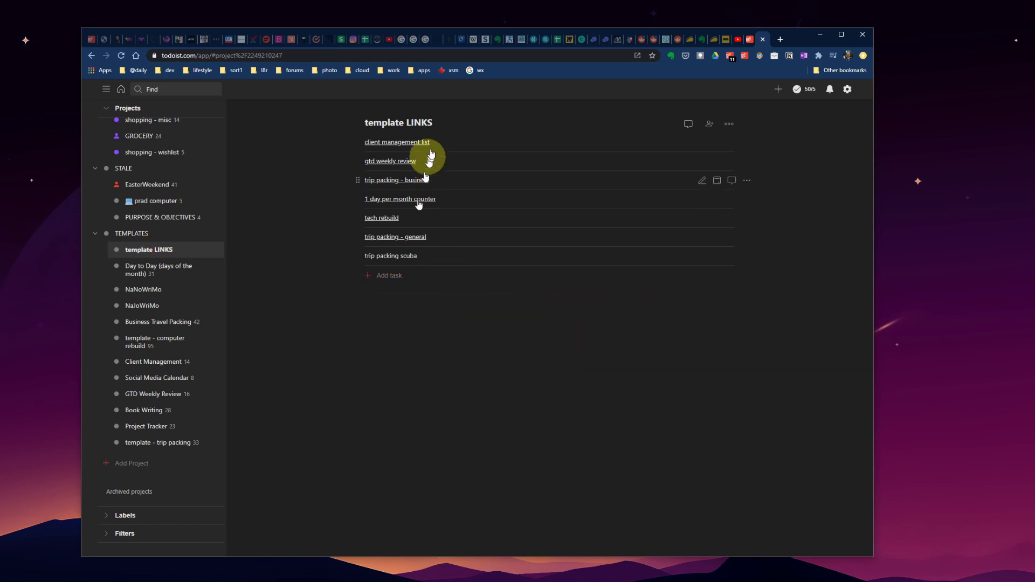
Add a 'BUSINESS clients' section to the template LINKS project
click(729, 125)
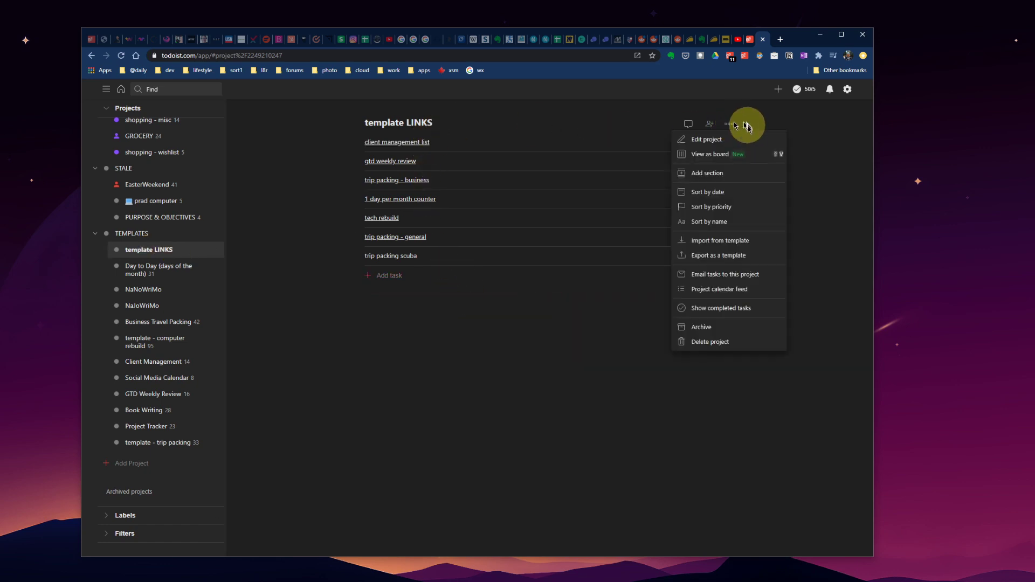
click(705, 175)
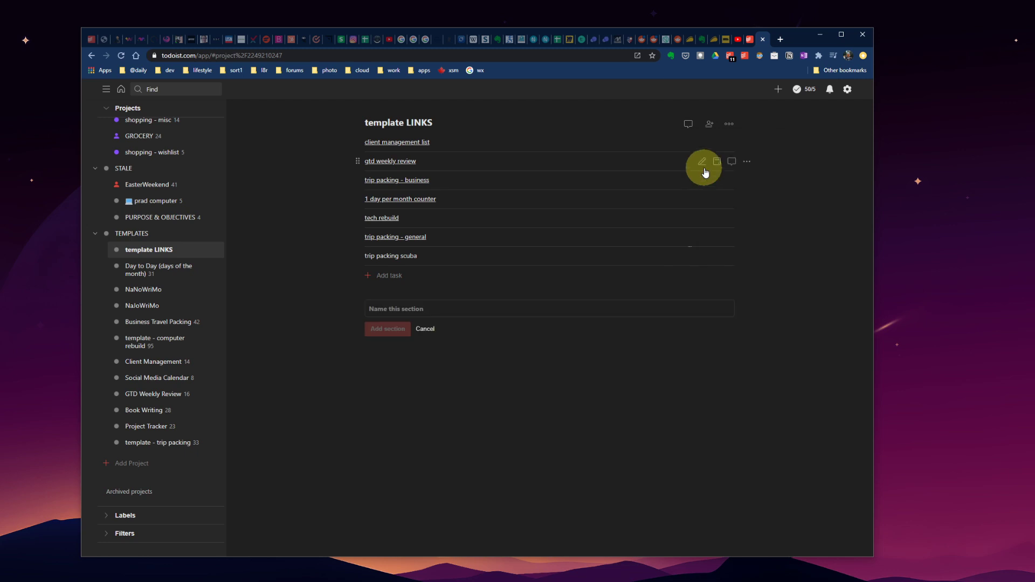
click(397, 306)
text(BUSINESS)
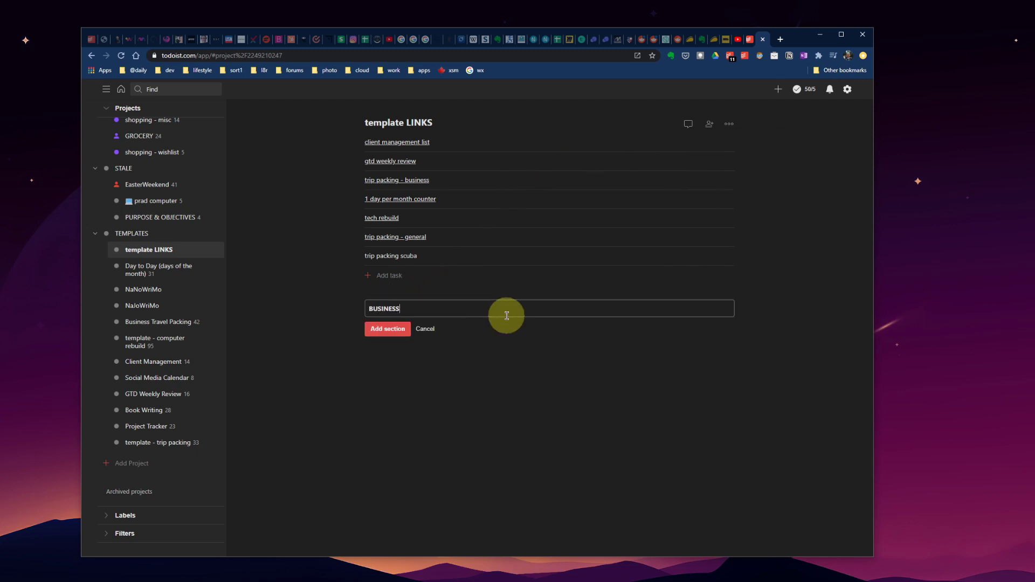
text( clients)
key(Return)
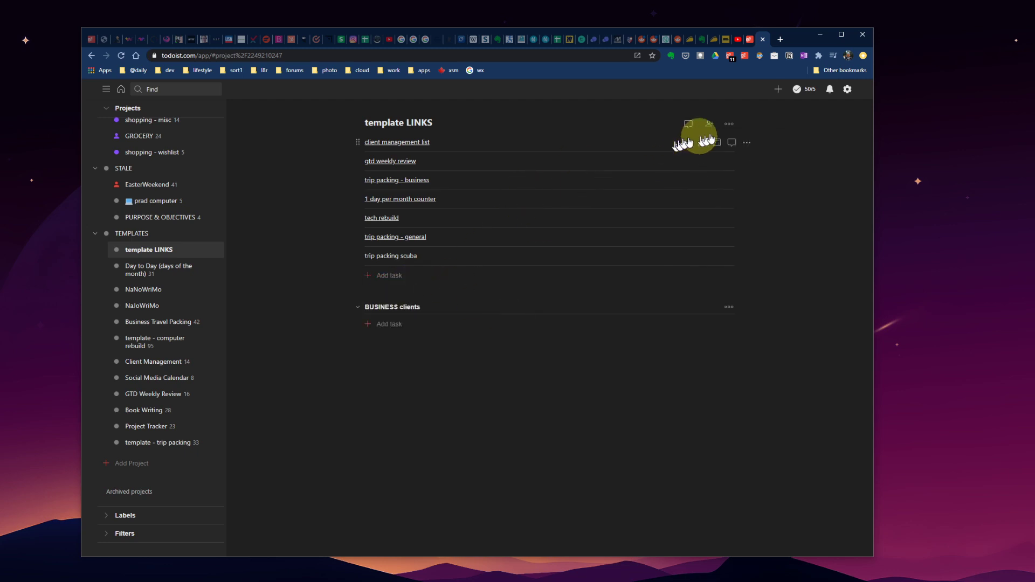
Add a PERSONAL section and drag trip packing - general into it
click(729, 124)
click(716, 173)
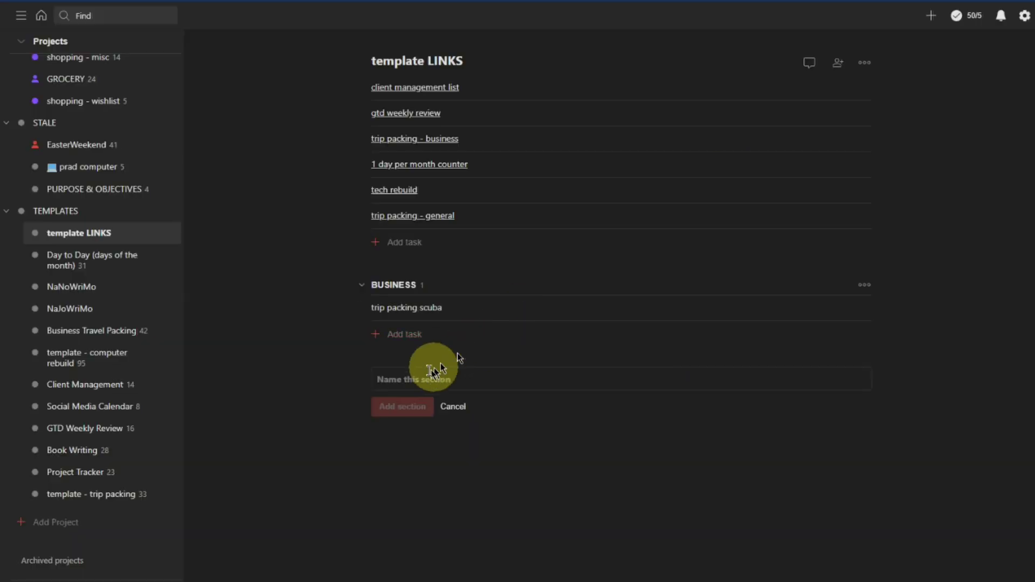
click(405, 378)
text(PERSONAL)
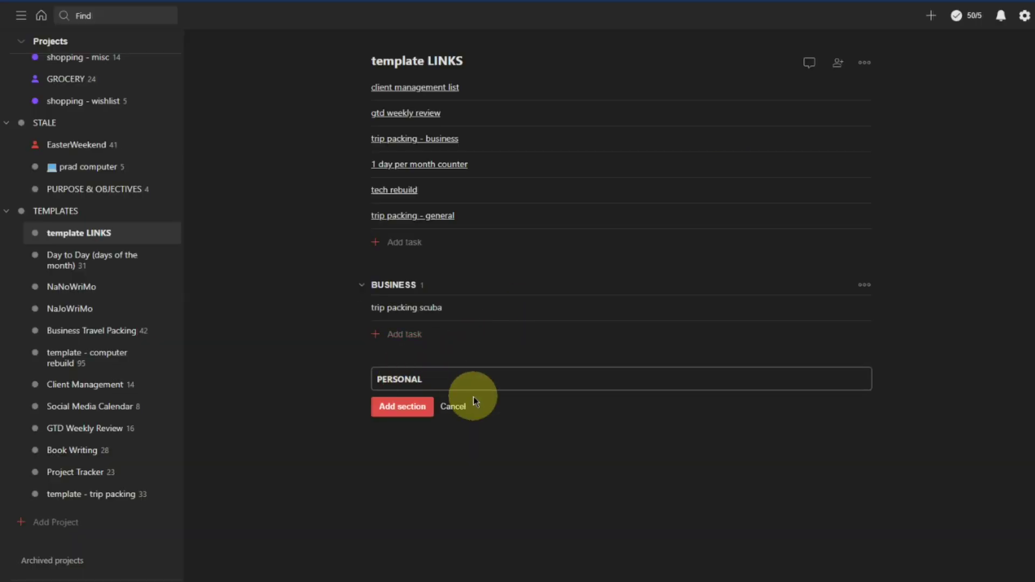
click(402, 408)
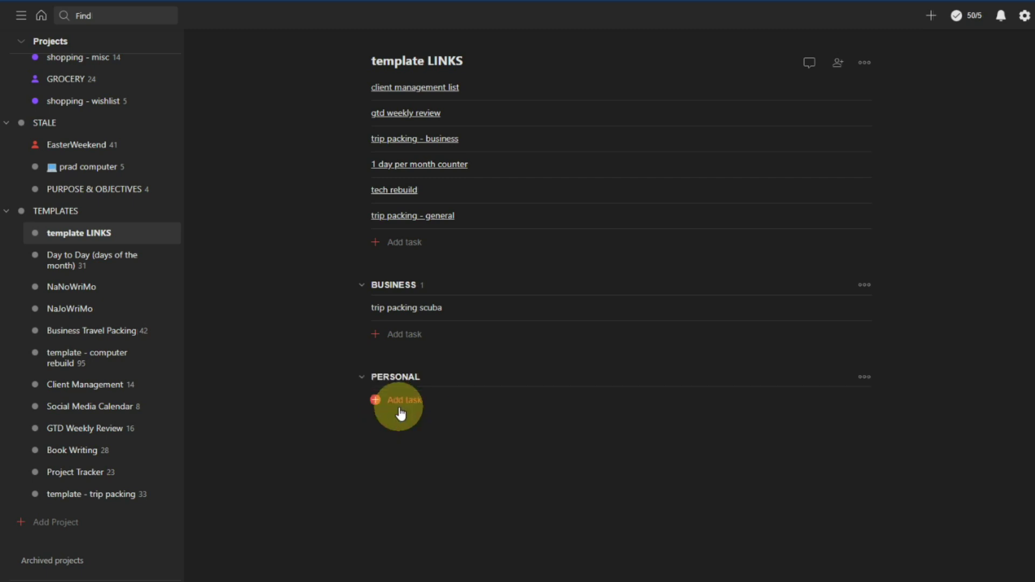
drag(356, 215, 360, 359)
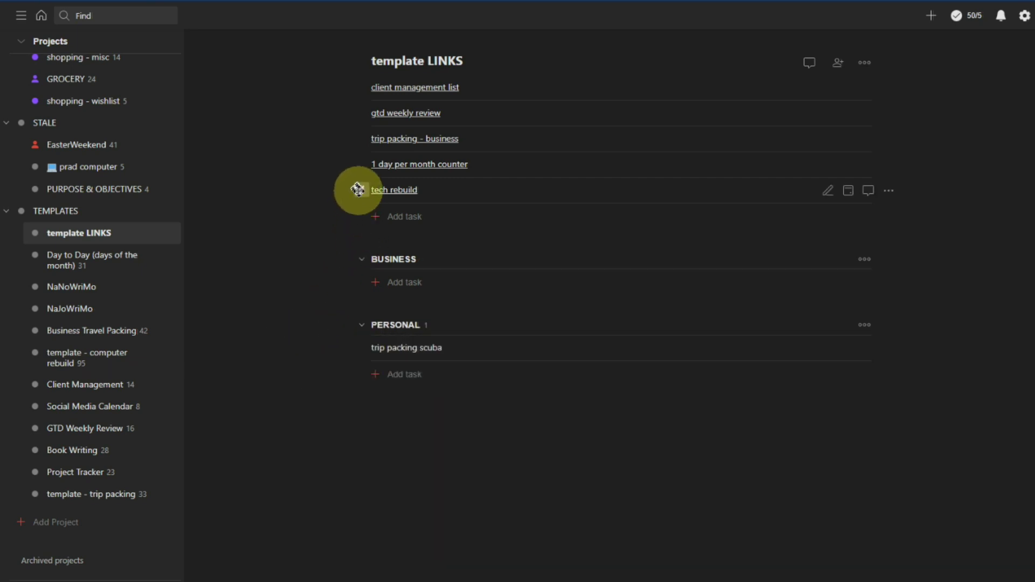
Drag trip packing - business, client management list and gtd weekly review into BUSINESS
drag(358, 190, 359, 187)
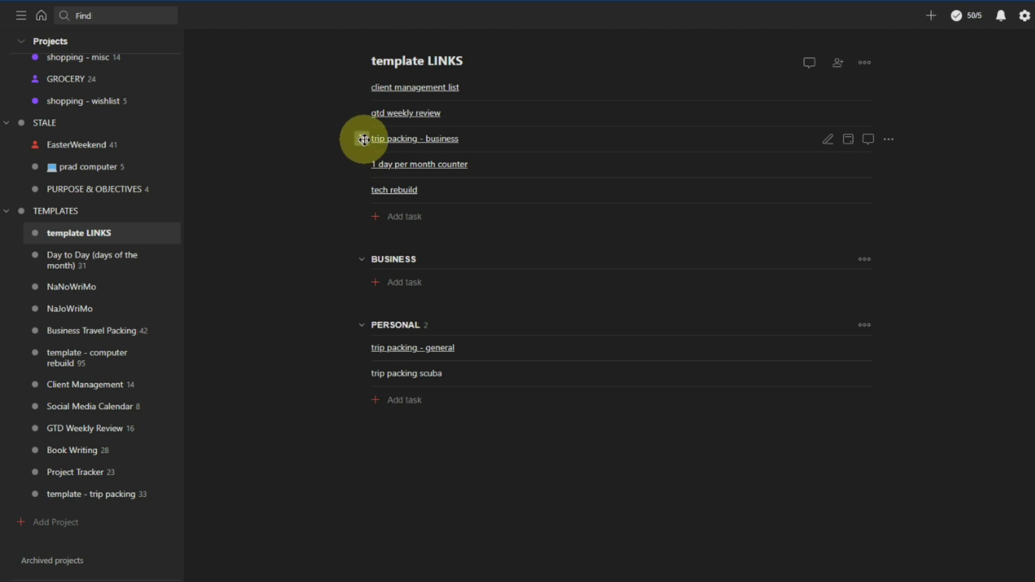
drag(361, 138, 345, 265)
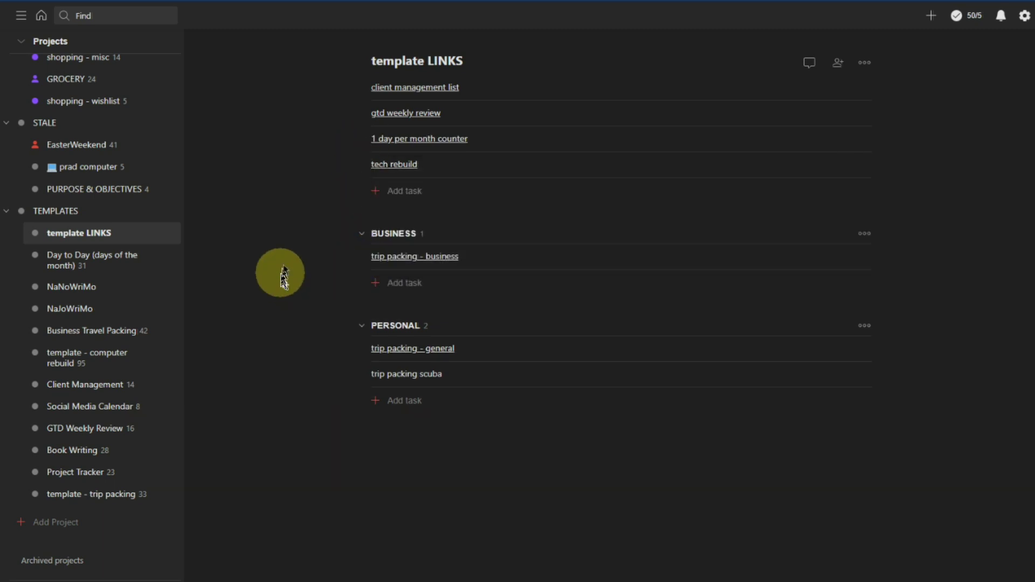
drag(358, 88, 358, 250)
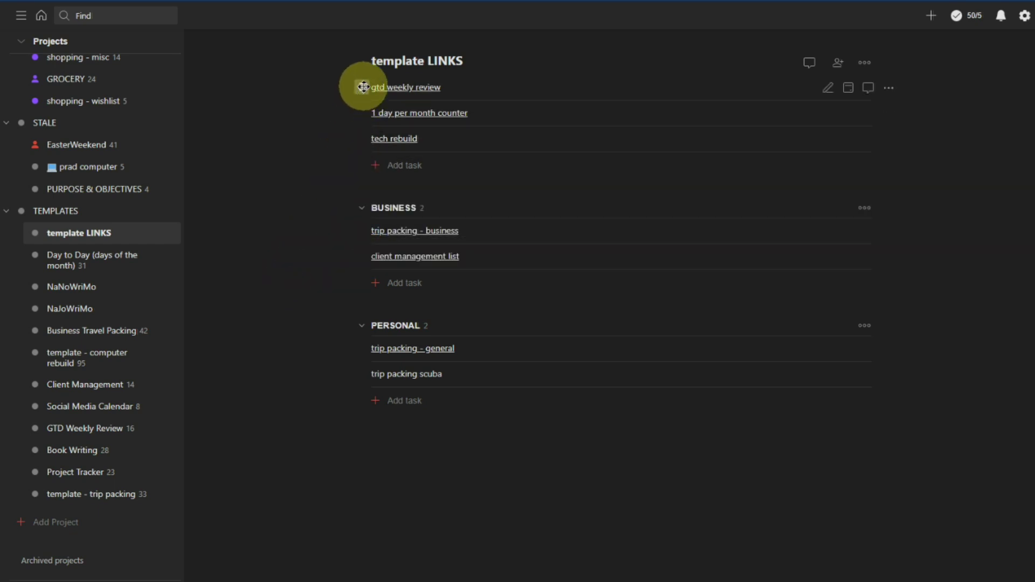
drag(358, 88, 356, 210)
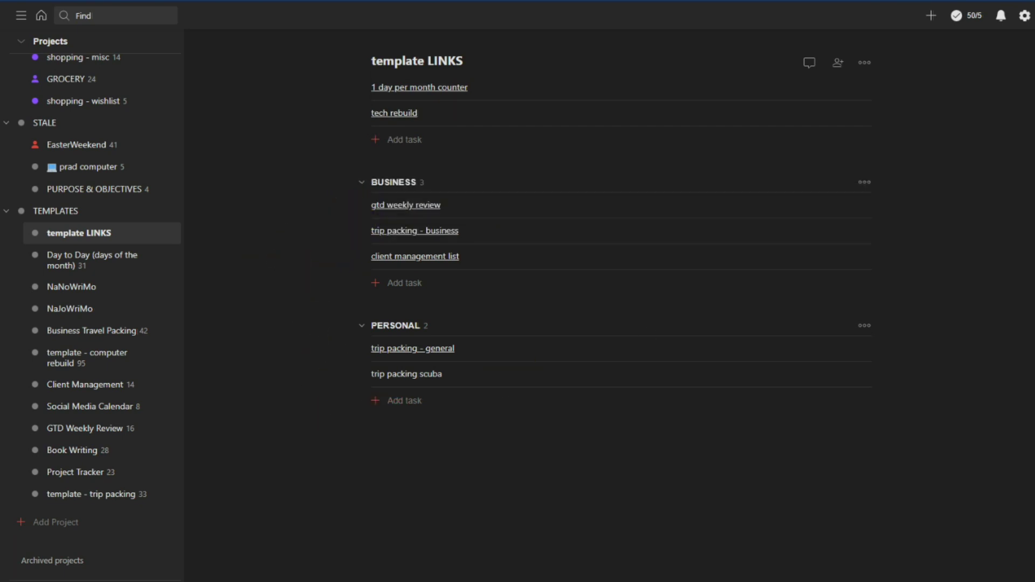
click(868, 65)
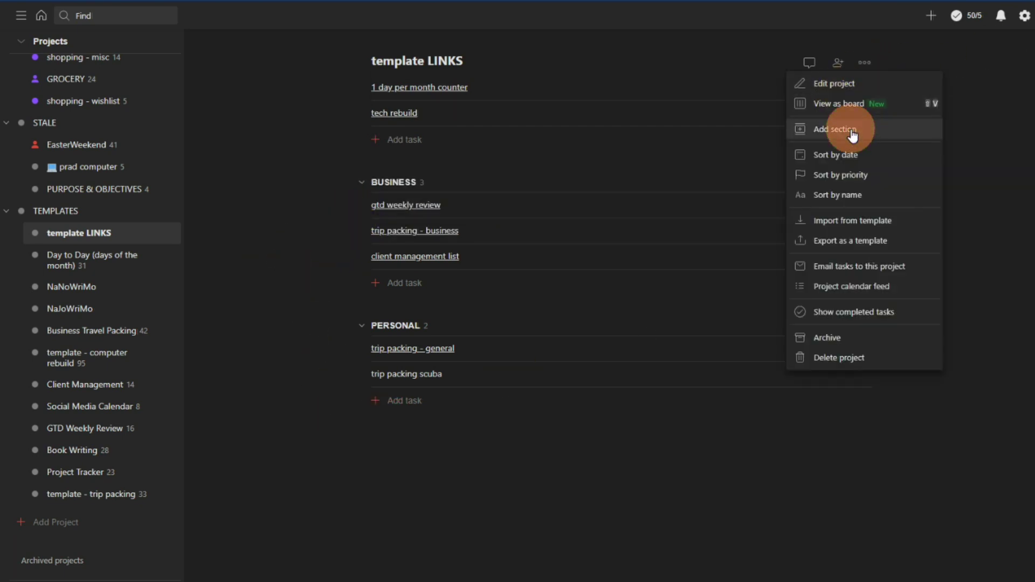
Add a MISCELLANEOUS section holding tech rebuild and 1 day per month counter
click(857, 135)
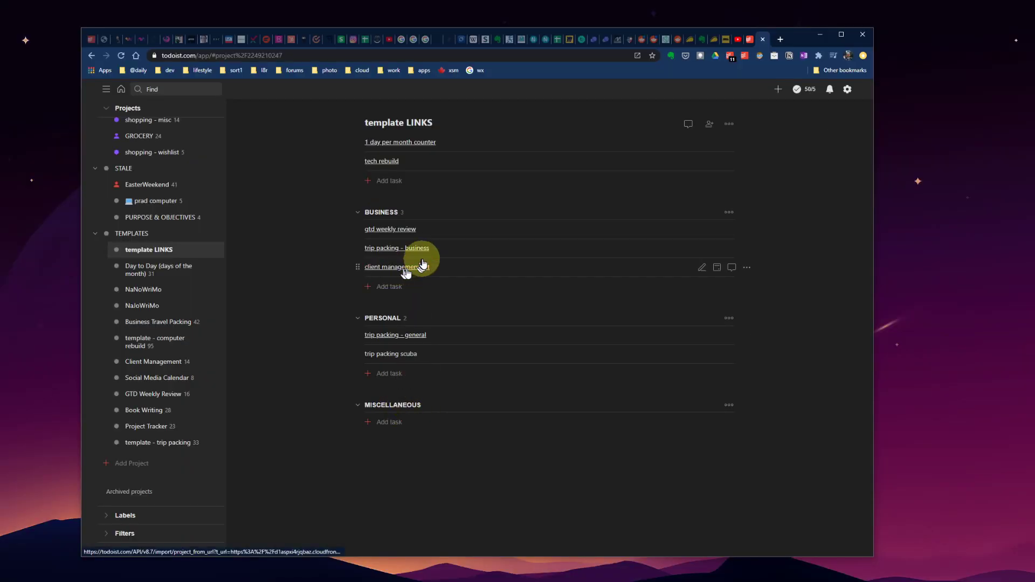
drag(355, 161, 352, 403)
drag(356, 143, 351, 402)
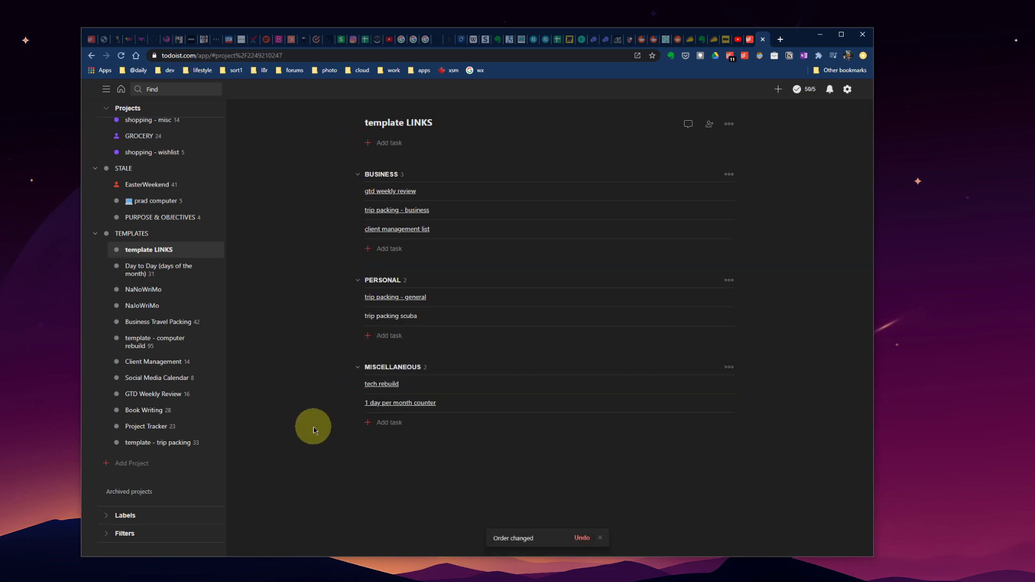
Collapse the three sections, re-expand PERSONAL, and open the trip packing - general link
click(358, 174)
click(357, 206)
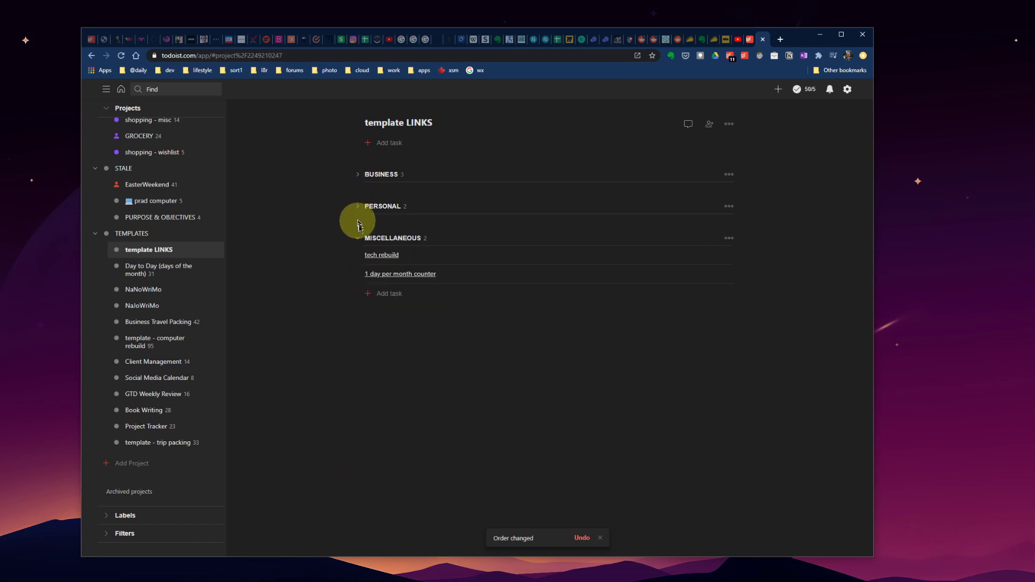
click(358, 239)
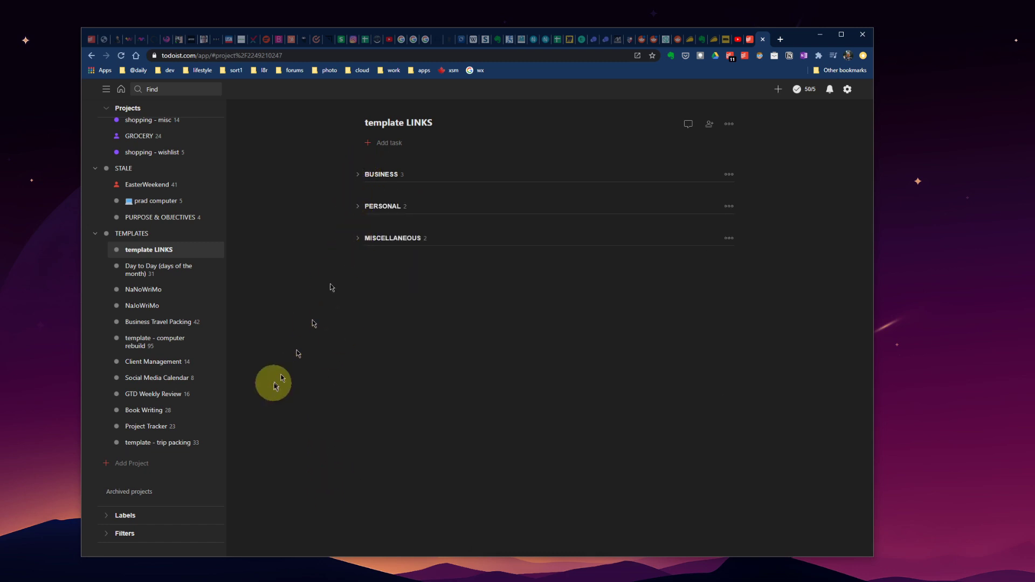
click(357, 208)
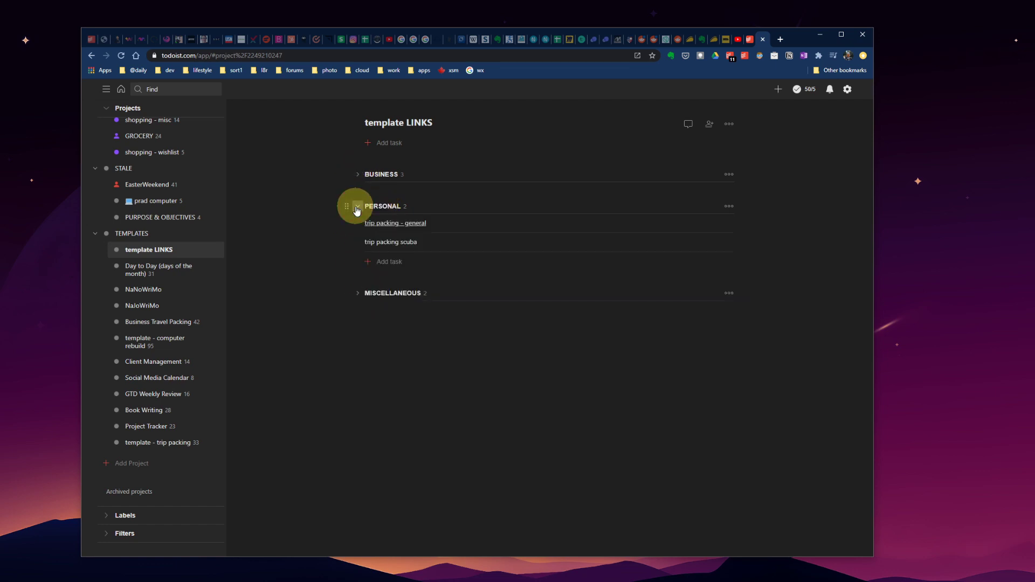
click(385, 226)
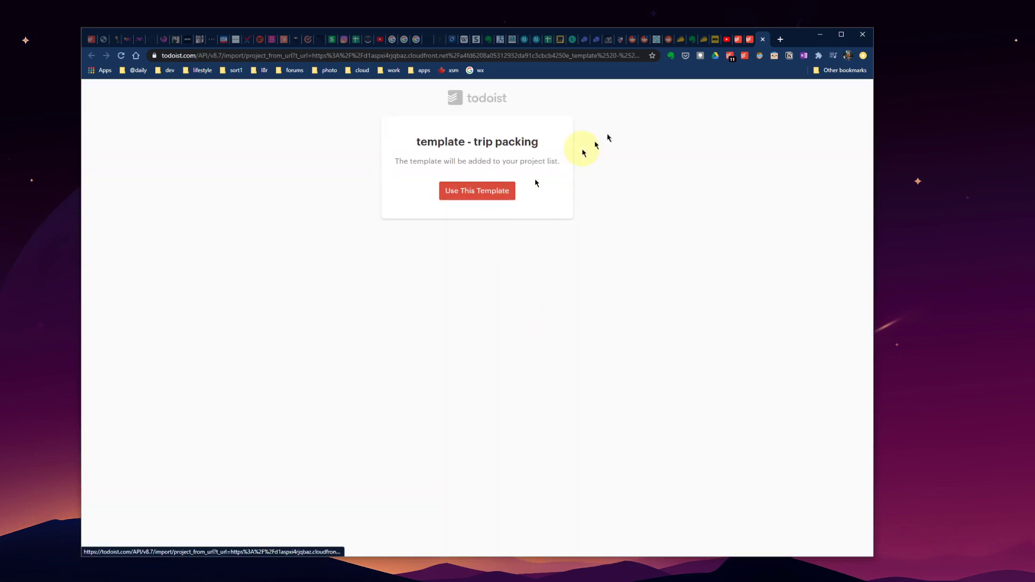
Close the template - trip packing import page without importing it
click(763, 40)
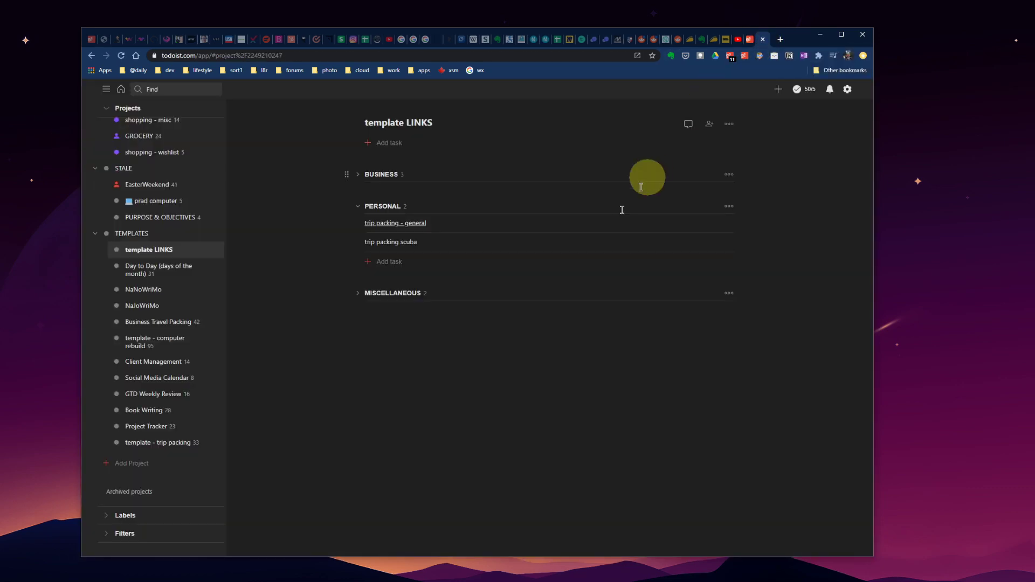